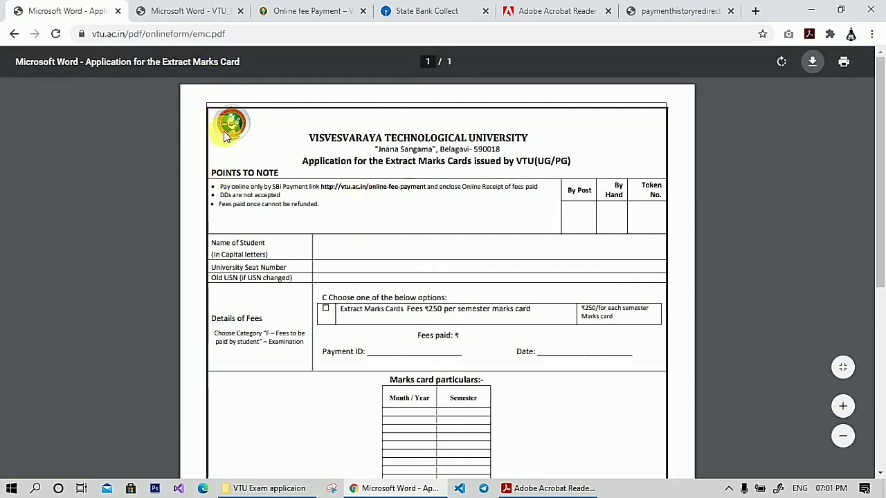
- Switch to the second tab with the VTU emailed-documents application form (ot.pdf)
{"action": "left_click", "coordinate": [188, 11]}
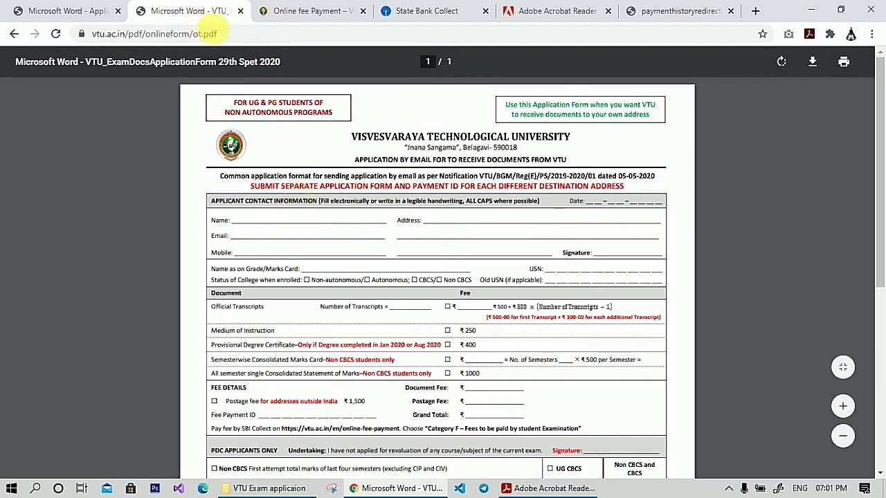
- Download the ot.pdf form, then return to the emc.pdf extract marks card form
{"action": "left_click_drag", "start_coordinate": [235, 33], "coordinate": [83, 33]}
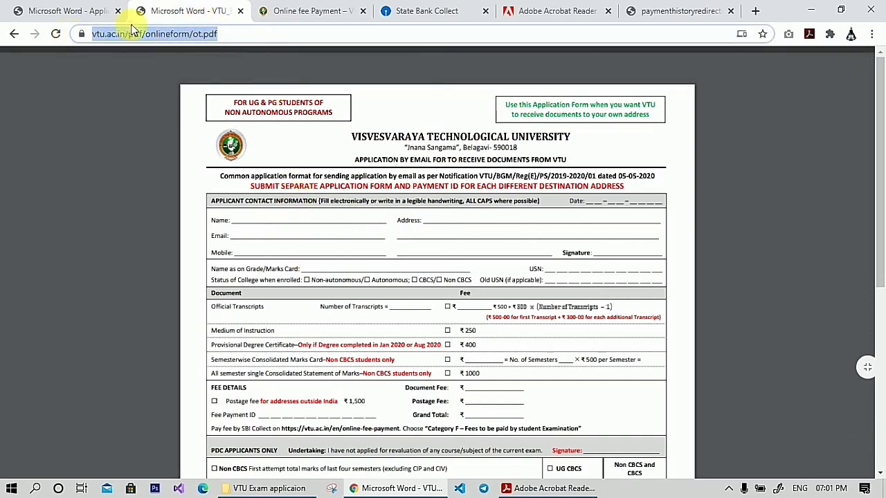
{"action": "left_click", "coordinate": [810, 62]}
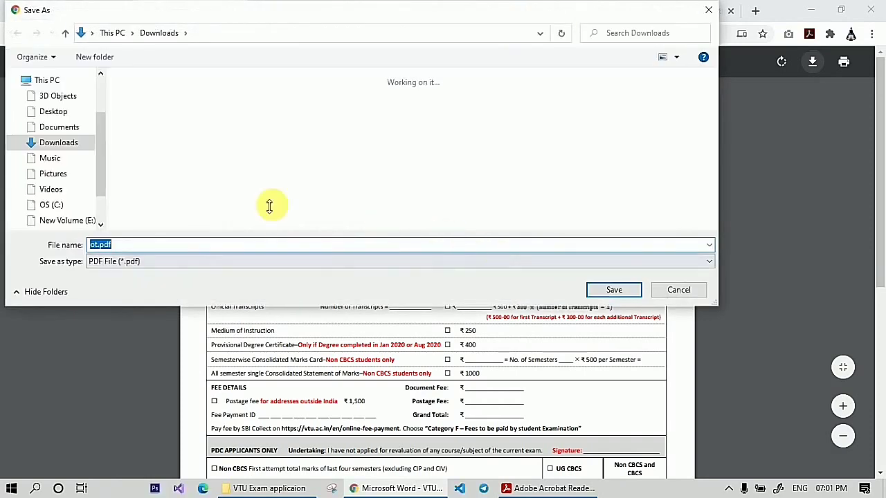
{"action": "key", "text": "Return"}
{"action": "key", "text": "ctrl+Page_Up"}
{"action": "left_click", "coordinate": [486, 10]}
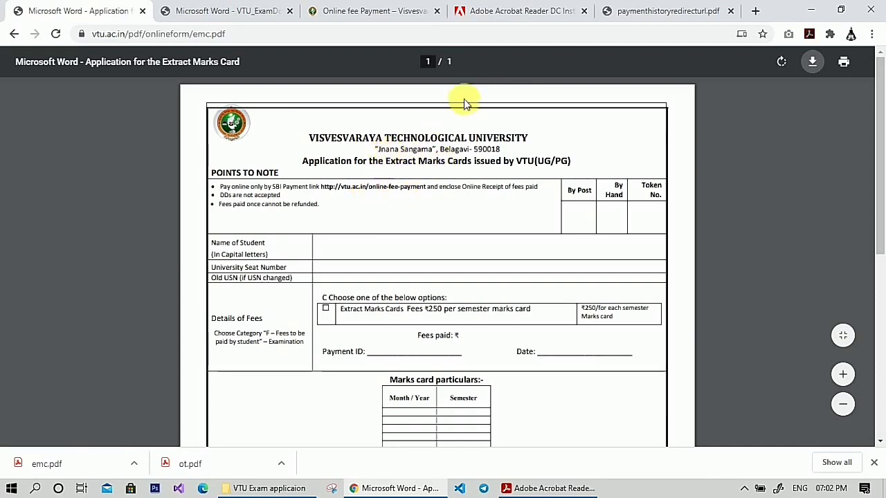
- On the Acrobat Reader download page choose Windows 10 and English, then go to vtu.ac.in
{"action": "left_click", "coordinate": [500, 11]}
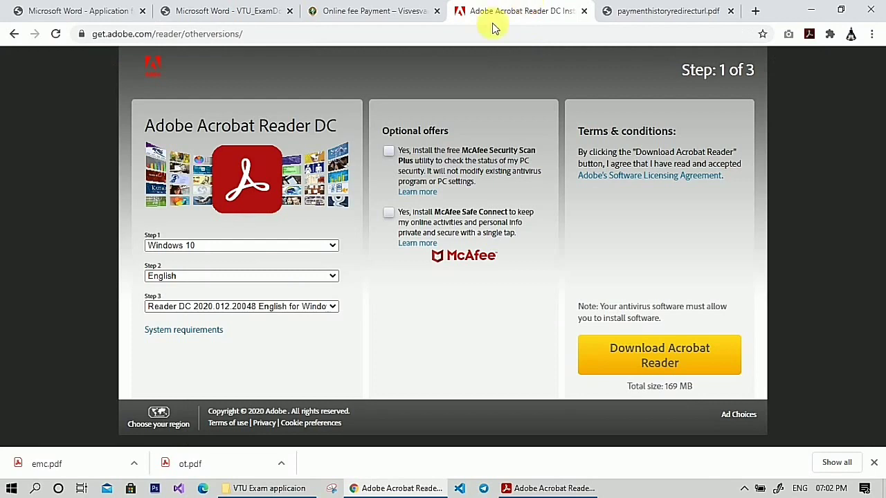
{"action": "left_click", "coordinate": [219, 246]}
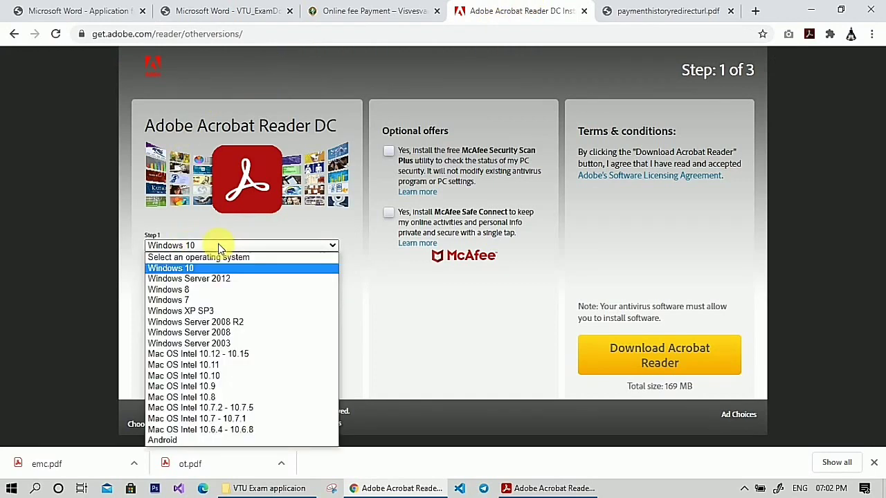
{"action": "left_click", "coordinate": [216, 270]}
{"action": "left_click", "coordinate": [240, 277]}
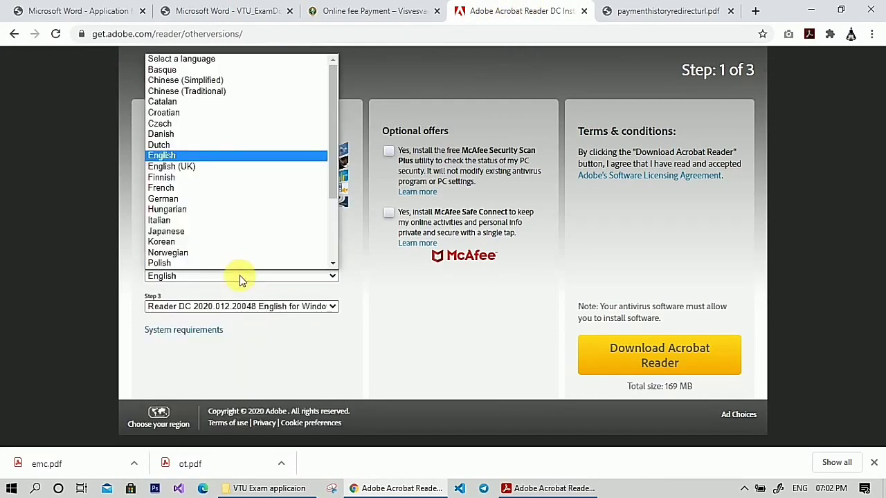
{"action": "left_click", "coordinate": [239, 157]}
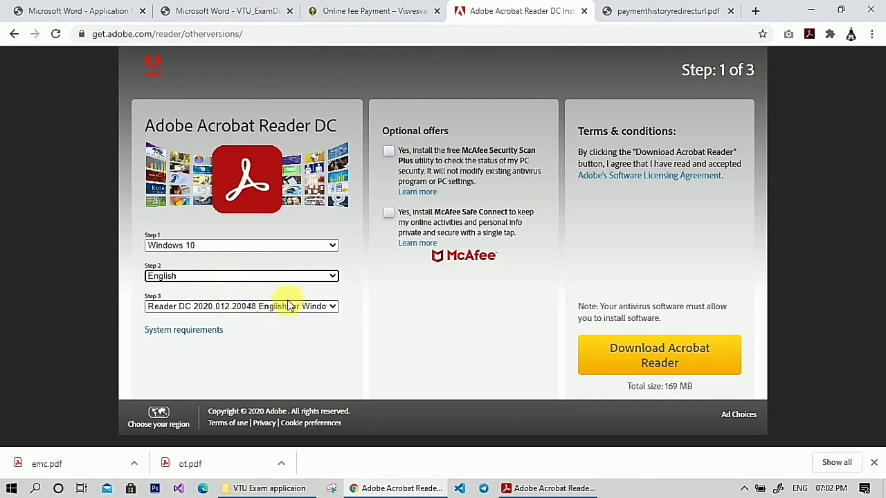
{"action": "left_click", "coordinate": [400, 152]}
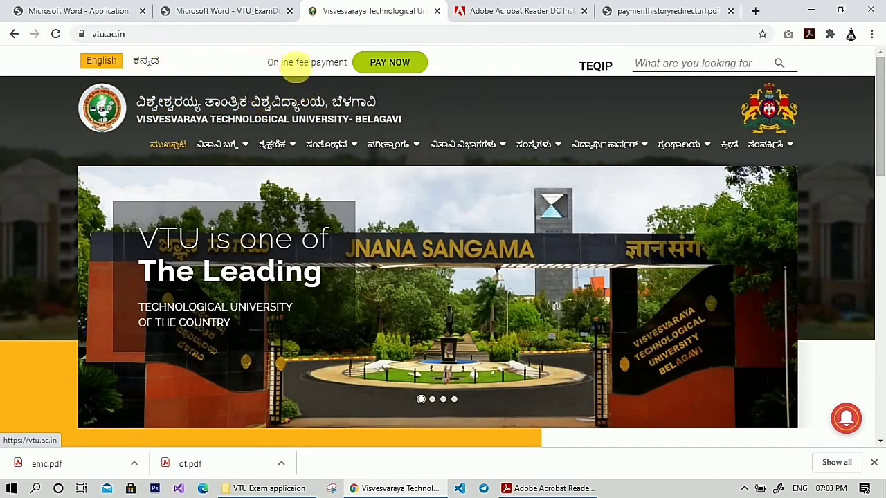
- Open VTU's online fee payment page and follow the State Bank of India link to SBI Collect
{"action": "left_click", "coordinate": [390, 67]}
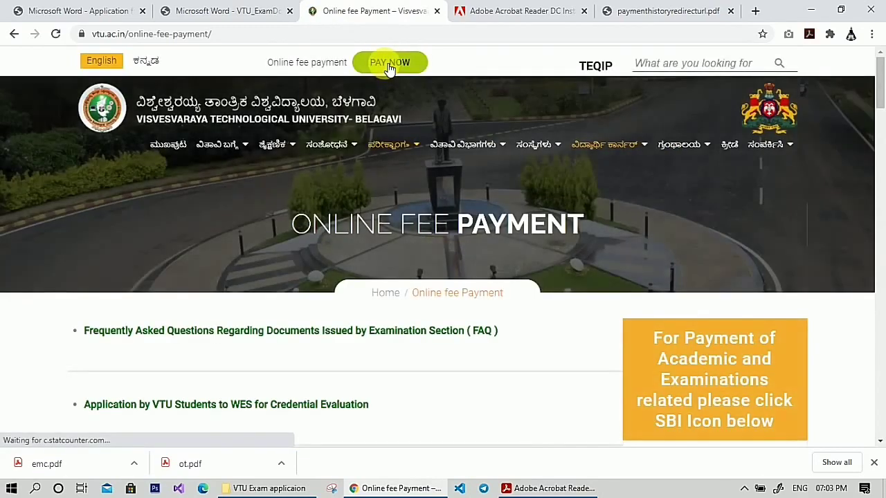
{"action": "scroll", "coordinate": [217, 208], "scroll_direction": "down", "scroll_amount": 2}
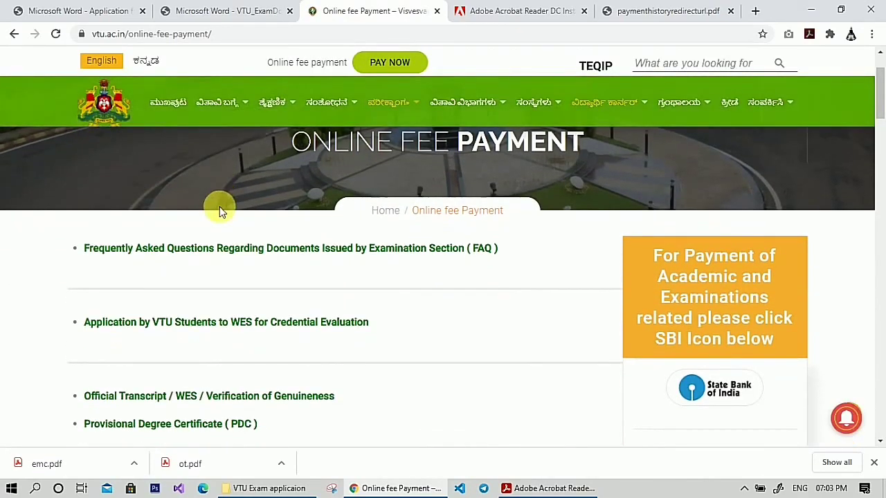
{"action": "scroll", "coordinate": [259, 239], "scroll_direction": "down", "scroll_amount": 2}
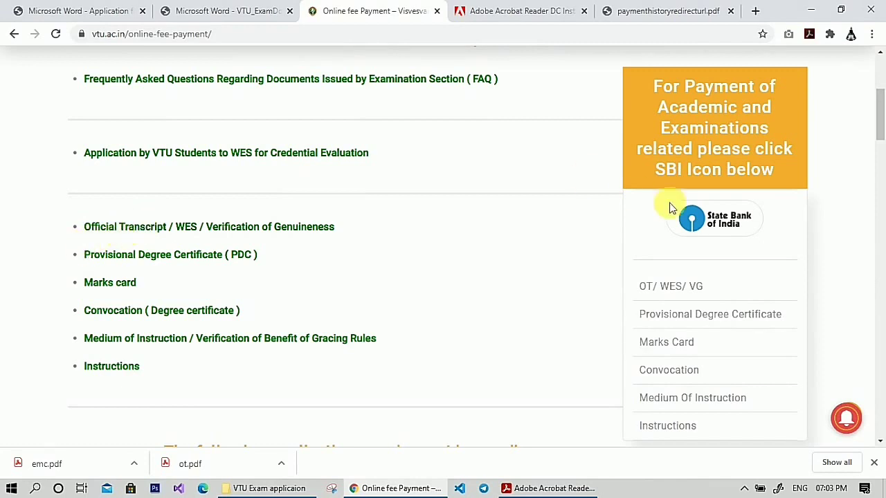
{"action": "left_click", "coordinate": [729, 220]}
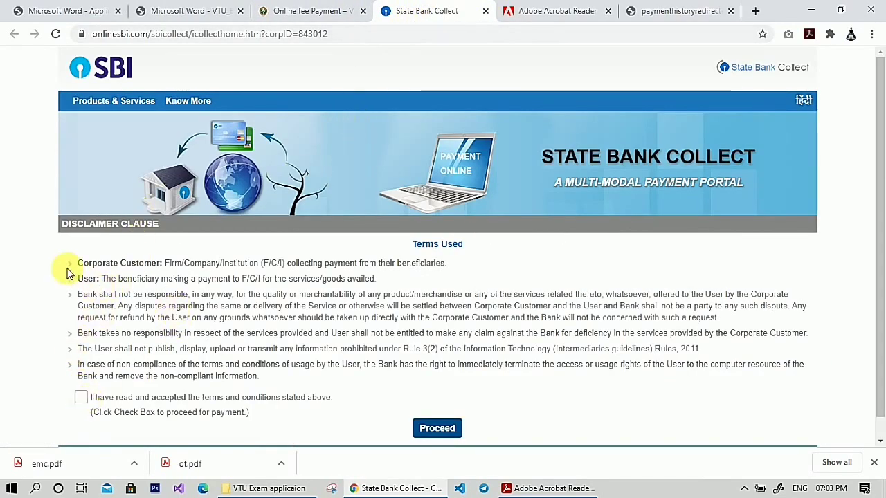
- Accept the SBI Collect terms and proceed to the VTU payment details page
{"action": "left_click_drag", "start_coordinate": [78, 261], "coordinate": [252, 368]}
{"action": "left_click", "coordinate": [247, 374]}
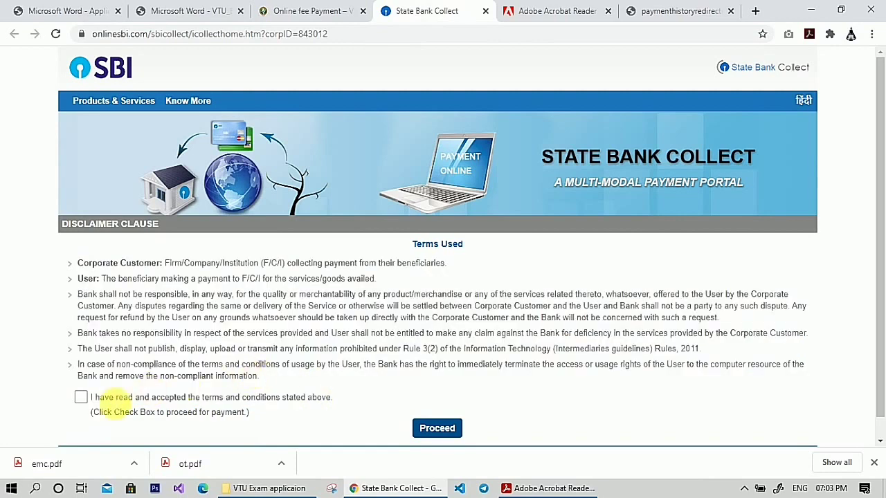
{"action": "left_click", "coordinate": [440, 435]}
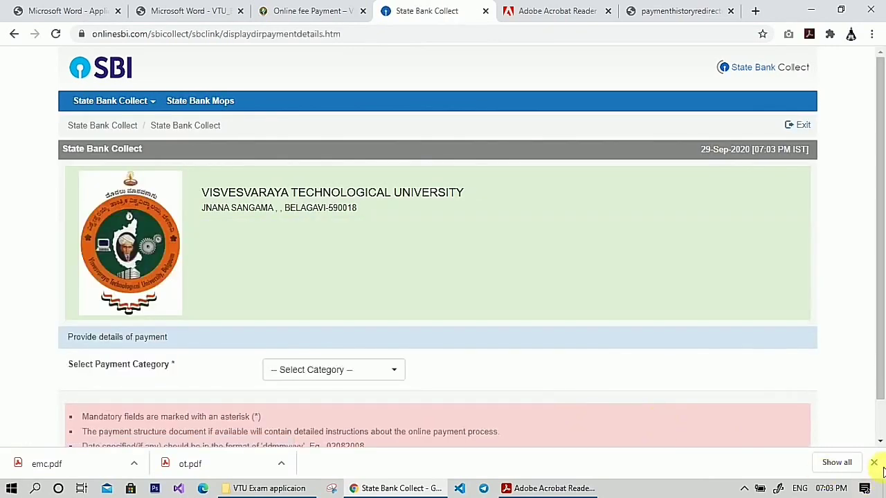
{"action": "left_click", "coordinate": [873, 463]}
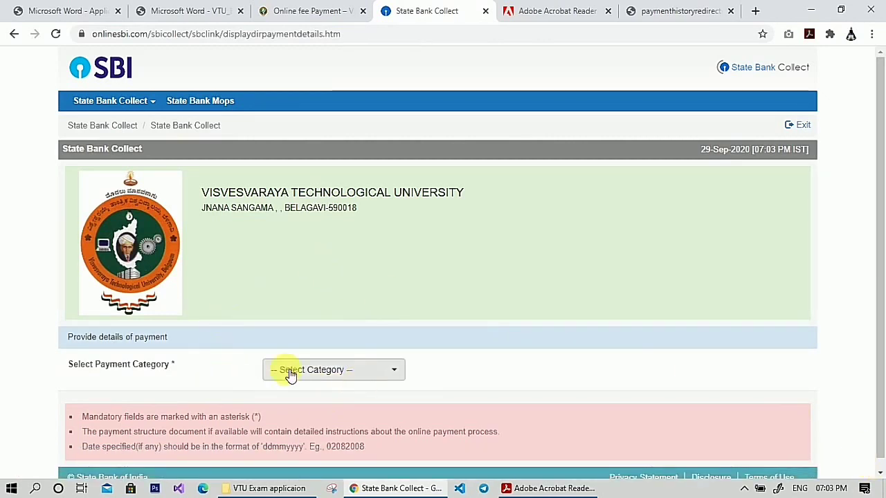
- Set the payment category to F-FEES TO BE PAID BY STUDENT-EXAMINATION
{"action": "left_click", "coordinate": [392, 369]}
{"action": "scroll", "coordinate": [353, 237], "scroll_direction": "down", "scroll_amount": 3}
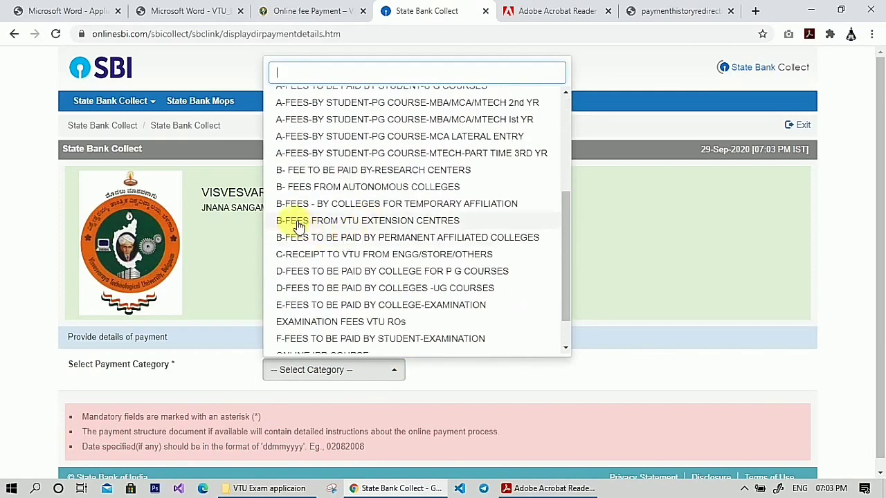
{"action": "left_click", "coordinate": [291, 339]}
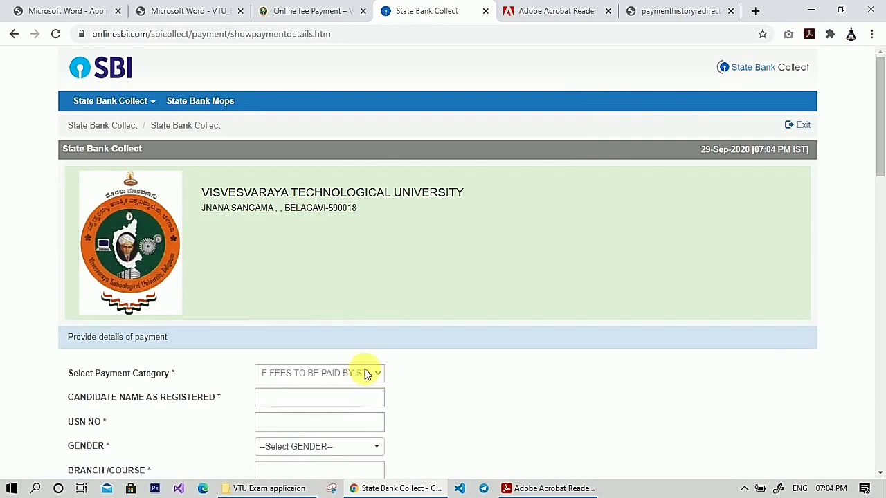
- Enter the candidate's registered name and USN
{"action": "scroll", "coordinate": [366, 373], "scroll_direction": "down", "scroll_amount": 1}
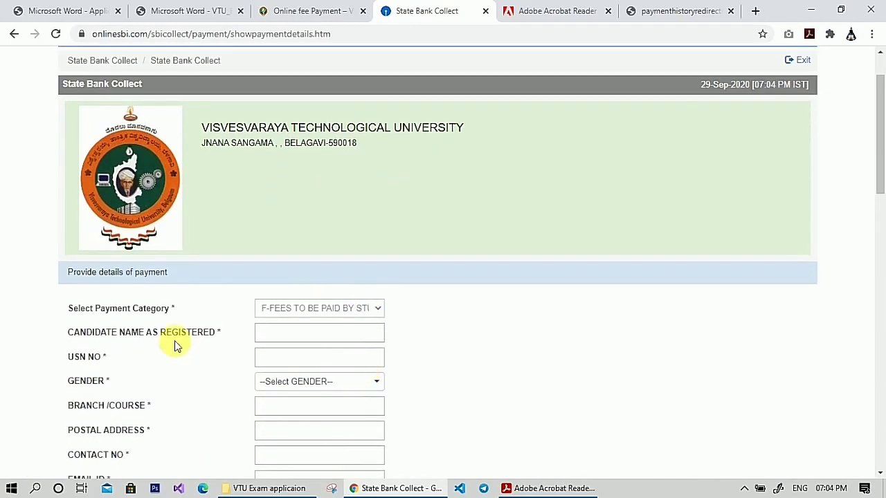
{"action": "left_click", "coordinate": [284, 335]}
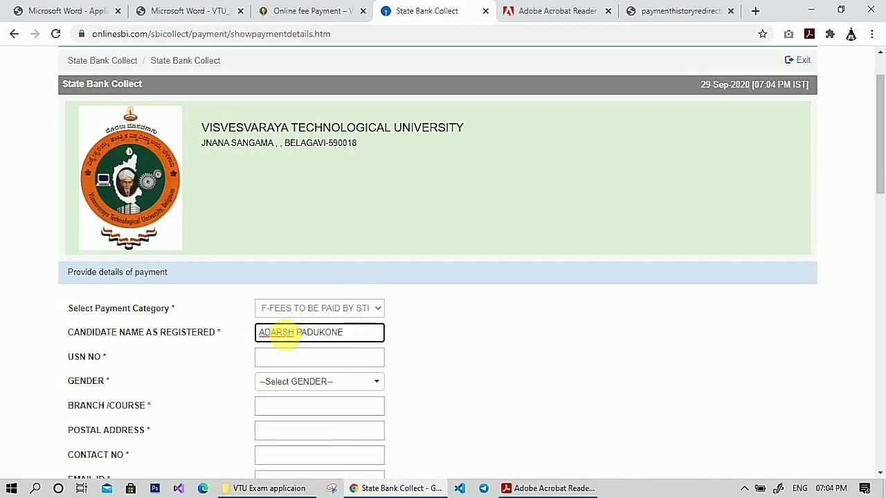
{"action": "left_click", "coordinate": [296, 360]}
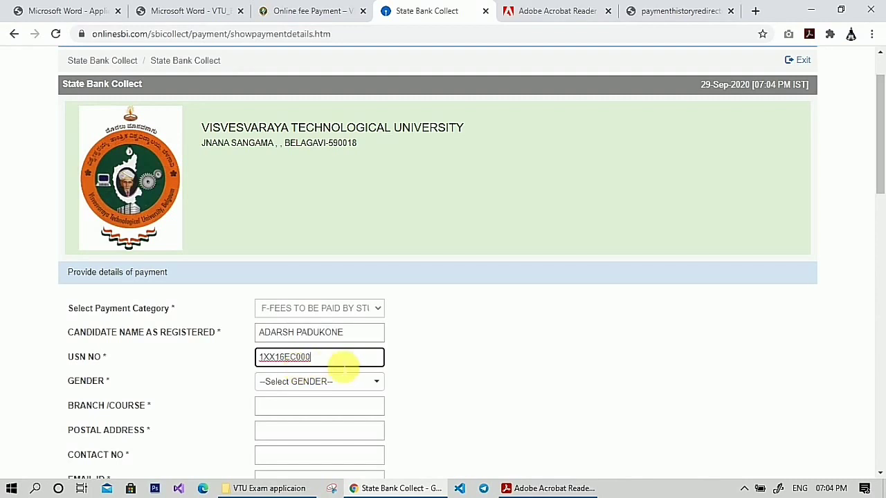
- Set gender to MALE and branch to ECE, and enter the postal address
{"action": "scroll", "coordinate": [343, 366], "scroll_direction": "down", "scroll_amount": 1}
{"action": "left_click", "coordinate": [283, 317]}
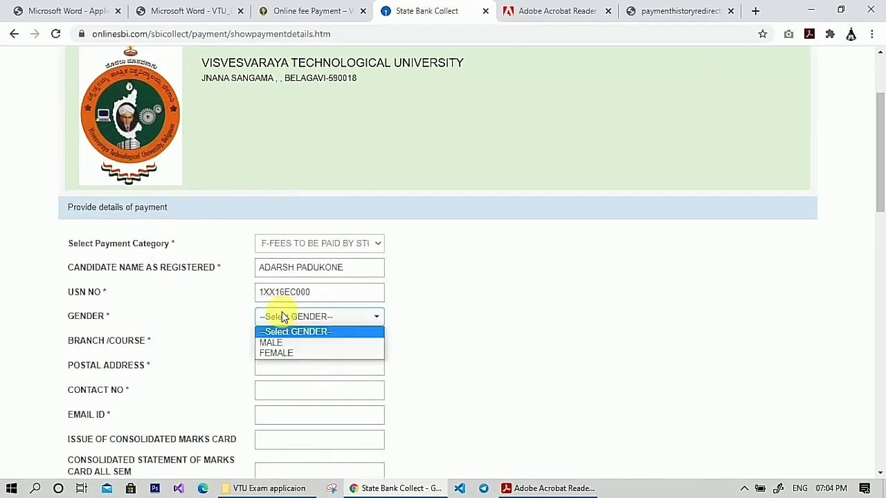
{"action": "left_click", "coordinate": [284, 343]}
{"action": "left_click", "coordinate": [296, 346]}
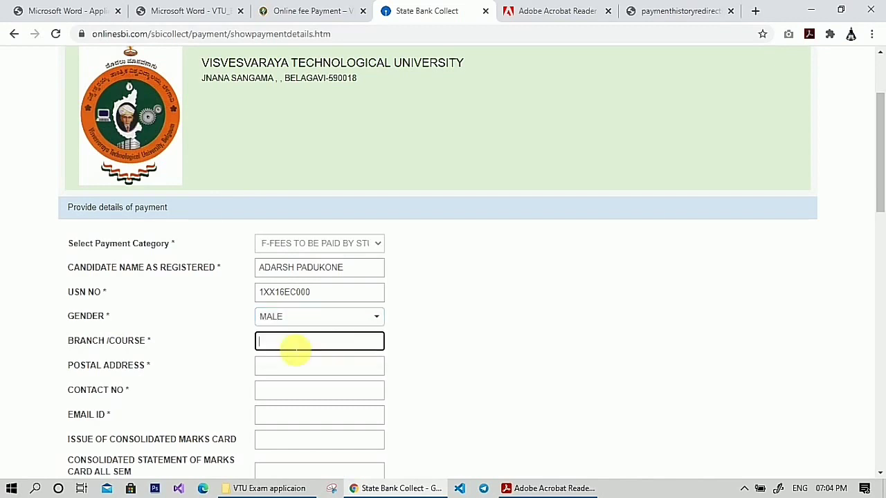
{"action": "type", "text": "ECE"}
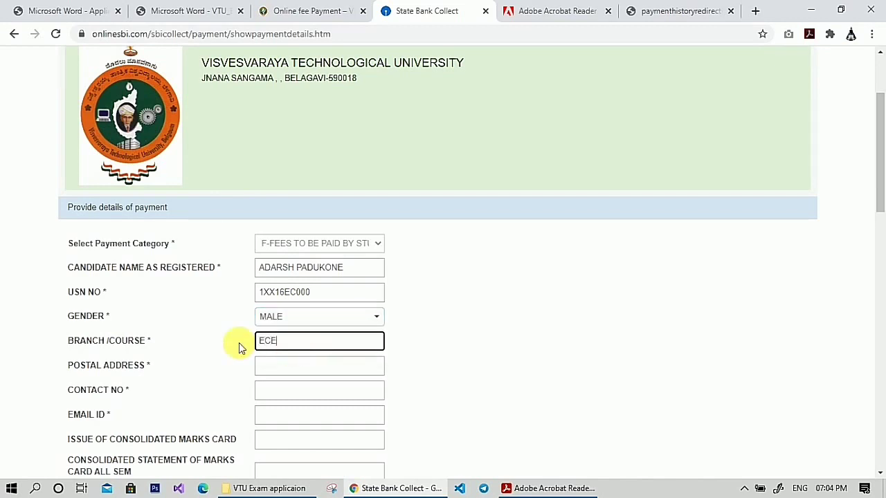
{"action": "scroll", "coordinate": [238, 346], "scroll_direction": "down", "scroll_amount": 1}
{"action": "left_click", "coordinate": [372, 307]}
{"action": "type", "text": "FGG"}
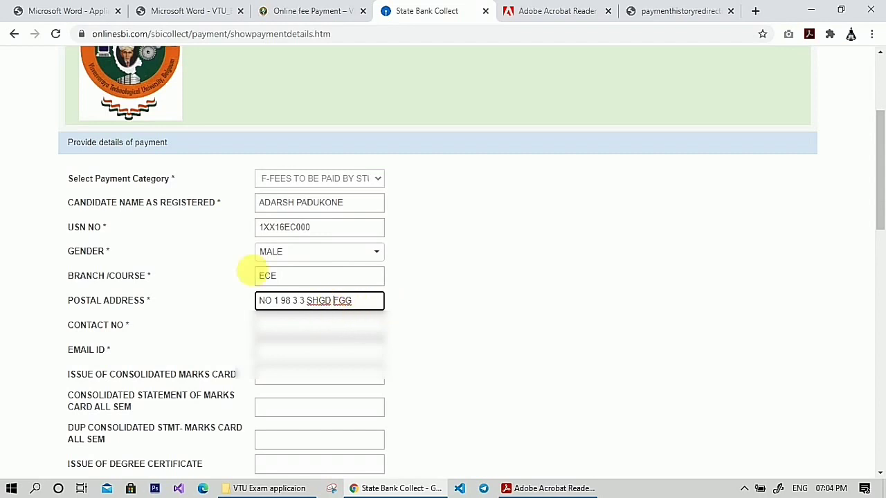
- Enter 400 as the Provisional Degree Certificate fee
{"action": "left_click", "coordinate": [320, 405]}
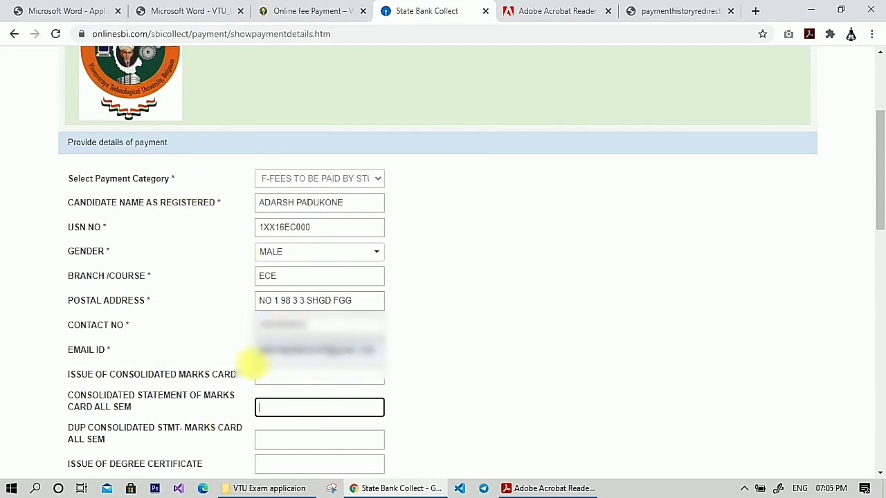
{"action": "scroll", "coordinate": [211, 378], "scroll_direction": "down", "scroll_amount": 1}
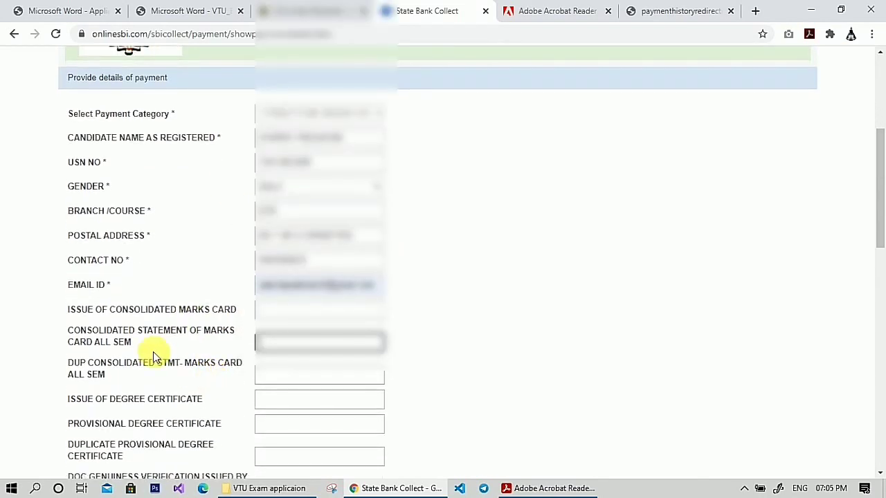
{"action": "scroll", "coordinate": [152, 346], "scroll_direction": "down", "scroll_amount": 1}
{"action": "scroll", "coordinate": [168, 242], "scroll_direction": "down", "scroll_amount": 1}
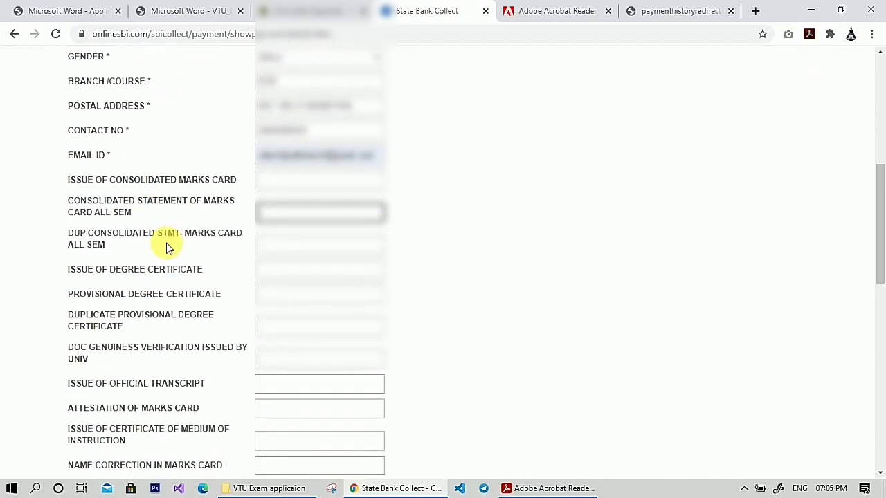
{"action": "scroll", "coordinate": [166, 185], "scroll_direction": "down", "scroll_amount": 2}
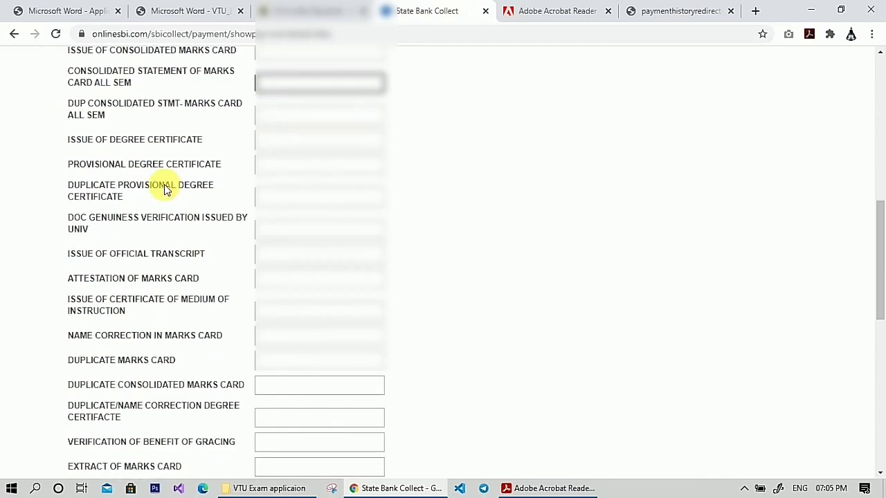
{"action": "scroll", "coordinate": [168, 188], "scroll_direction": "up", "scroll_amount": 1}
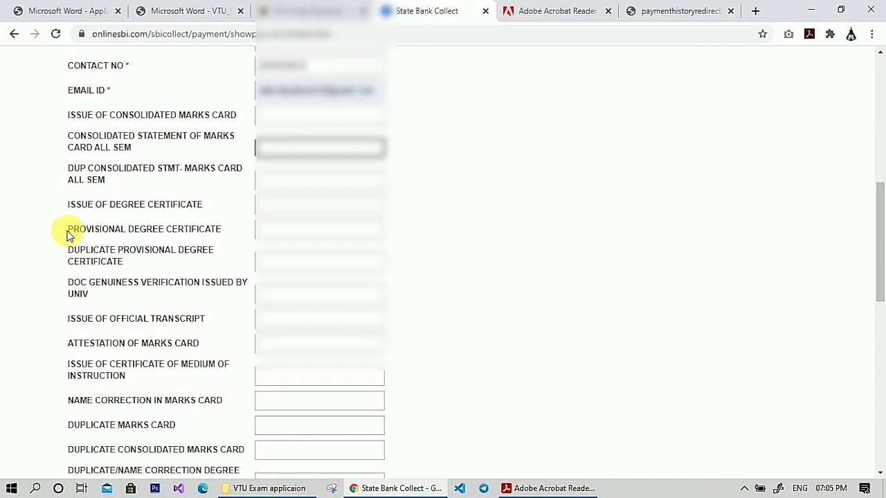
{"action": "left_click_drag", "start_coordinate": [67, 230], "coordinate": [209, 229]}
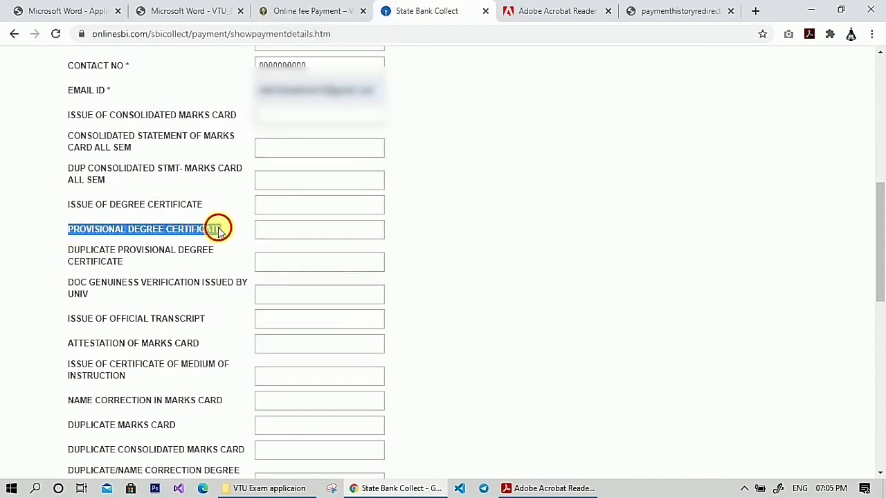
{"action": "left_click", "coordinate": [287, 232]}
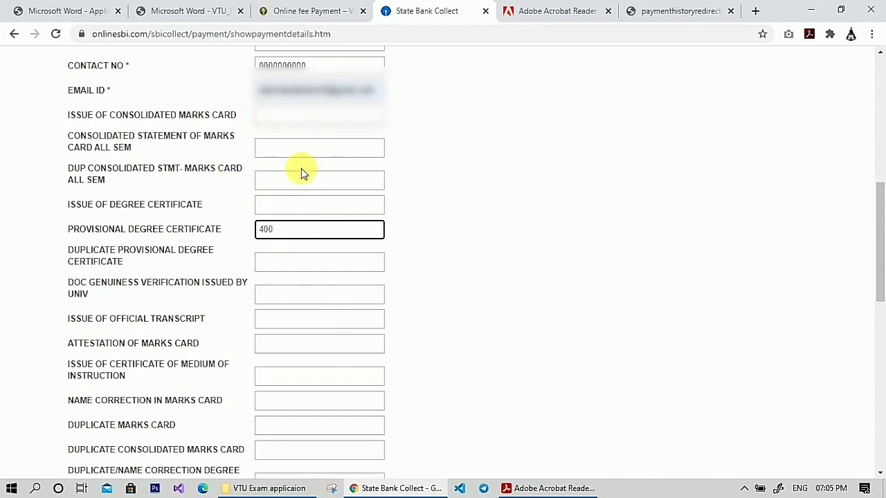
- Enter 250 as the Extract of Marks Card fee
{"action": "scroll", "coordinate": [80, 348], "scroll_direction": "down", "scroll_amount": 1}
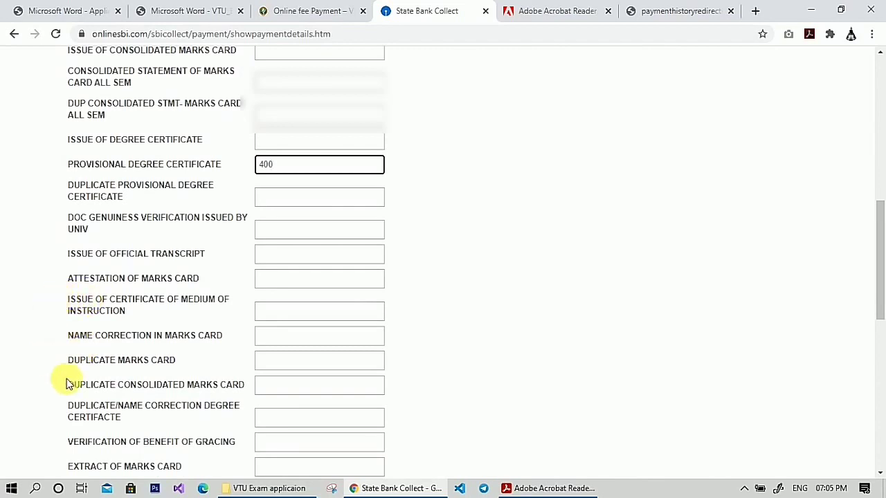
{"action": "scroll", "coordinate": [103, 360], "scroll_direction": "down", "scroll_amount": 3}
{"action": "left_click_drag", "start_coordinate": [67, 336], "coordinate": [205, 341]}
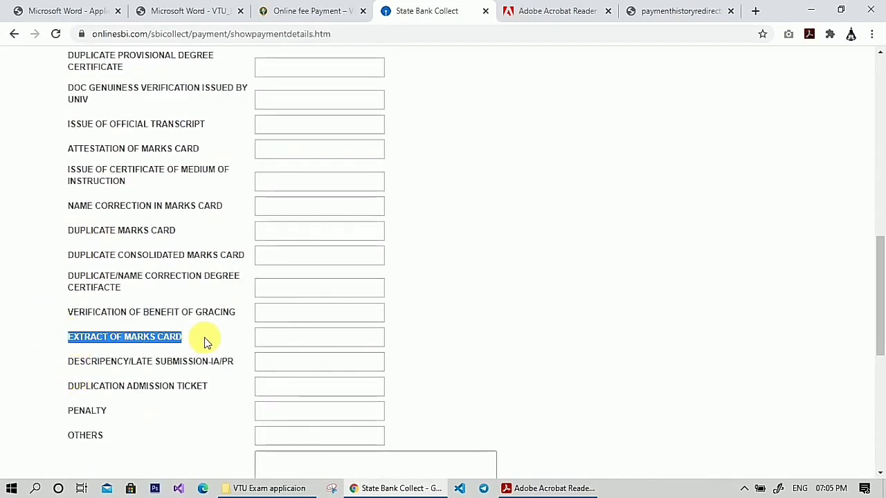
{"action": "left_click", "coordinate": [288, 343]}
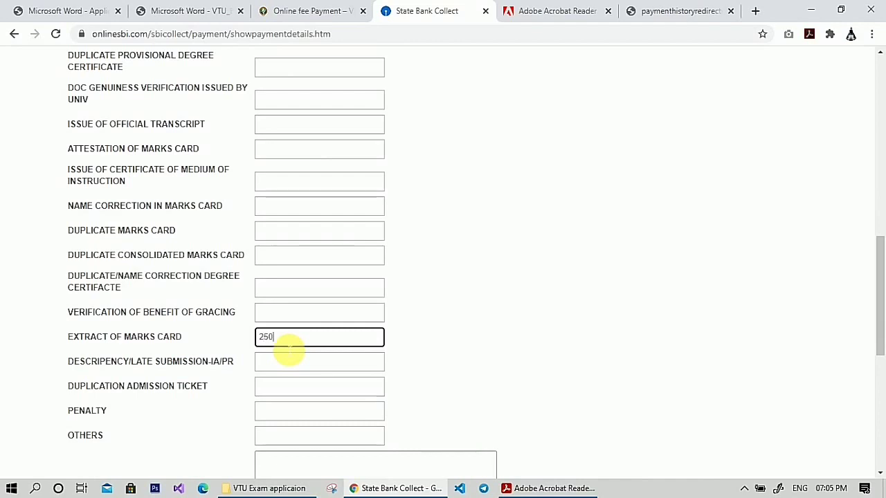
{"action": "scroll", "coordinate": [263, 332], "scroll_direction": "down", "scroll_amount": 4}
{"action": "left_click", "coordinate": [281, 357]}
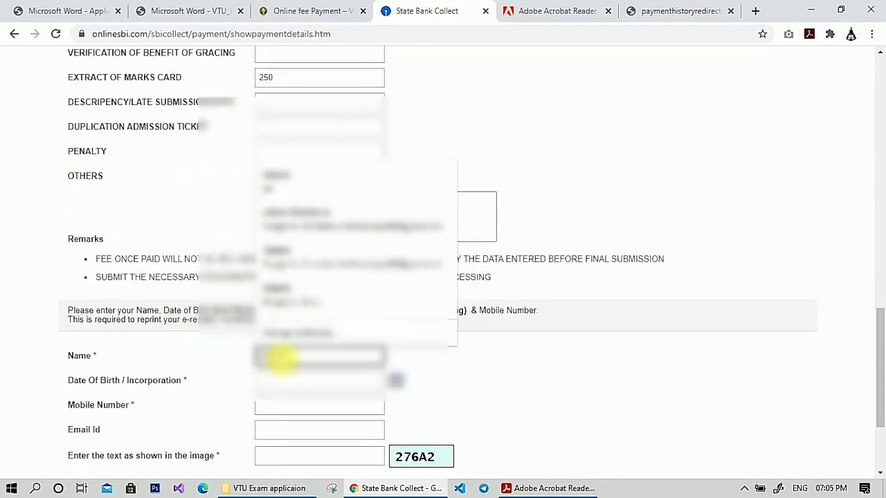
- Pick the applicant's date of birth from the calendar
{"action": "left_click", "coordinate": [395, 381]}
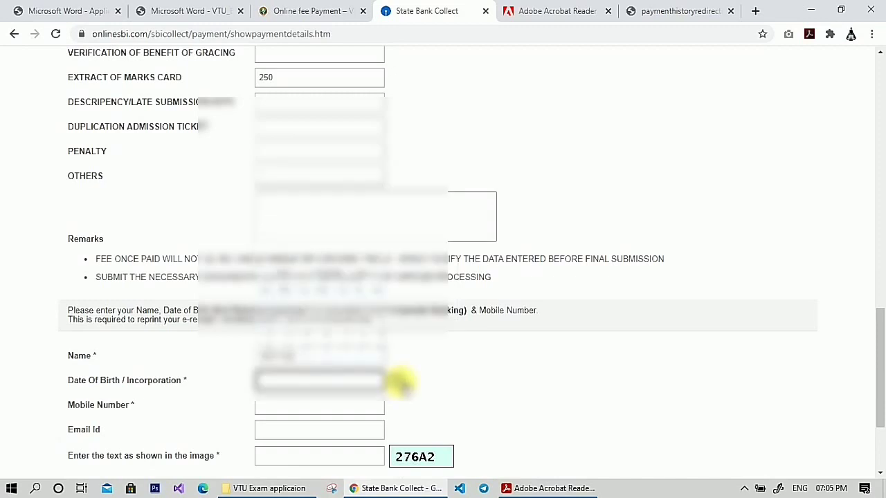
{"action": "left_click", "coordinate": [361, 274]}
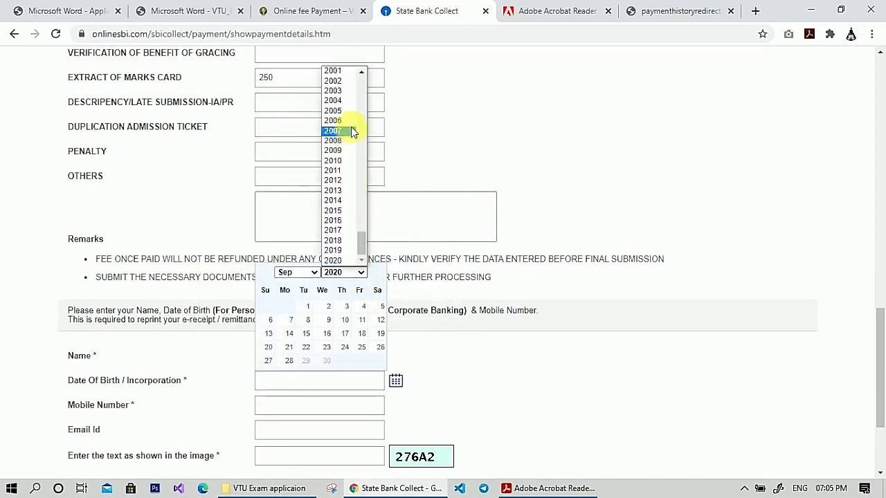
{"action": "scroll", "coordinate": [353, 90], "scroll_direction": "up", "scroll_amount": 3}
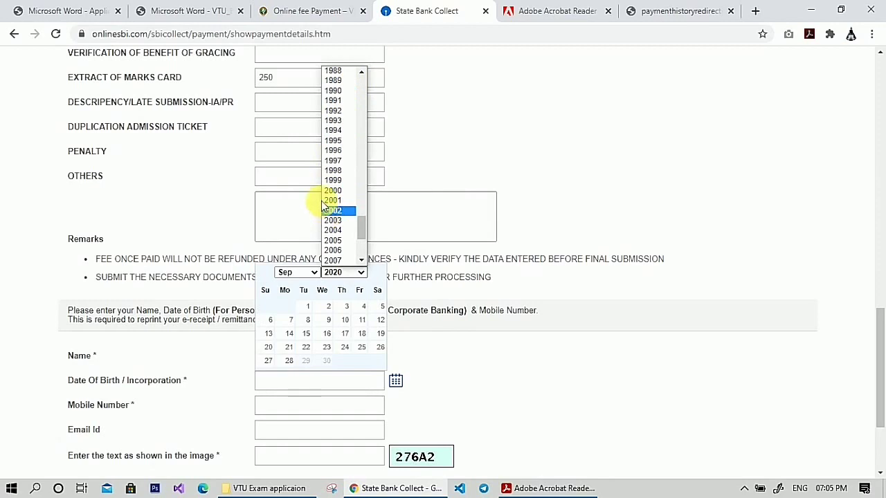
{"action": "left_click", "coordinate": [331, 173]}
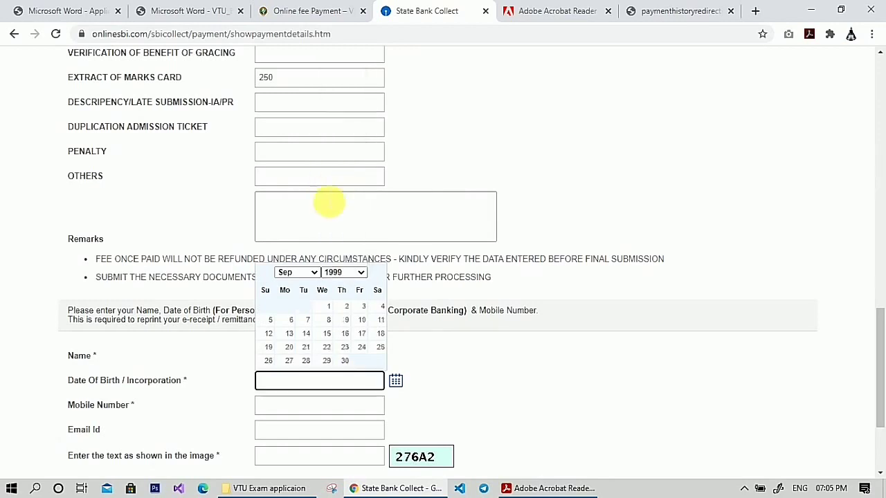
{"action": "left_click", "coordinate": [298, 273]}
{"action": "left_click", "coordinate": [298, 305]}
{"action": "left_click", "coordinate": [289, 305]}
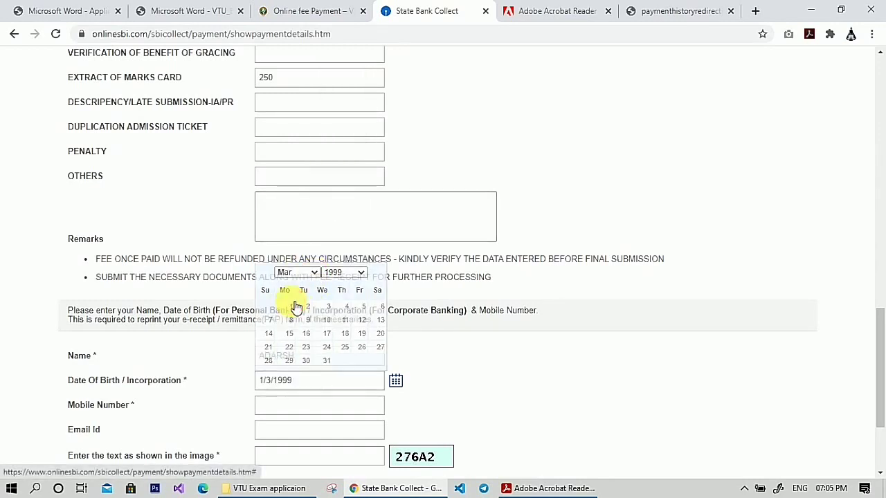
- Enter the image verification text and submit the fee form
{"action": "scroll", "coordinate": [445, 394], "scroll_direction": "down", "scroll_amount": 1}
{"action": "type", "text": "27"}
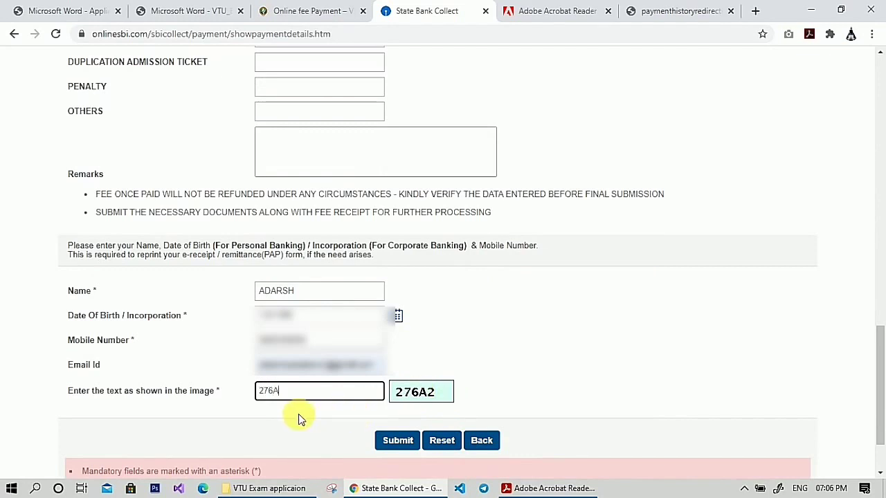
{"action": "type", "text": "6A2"}
{"action": "left_click", "coordinate": [398, 440]}
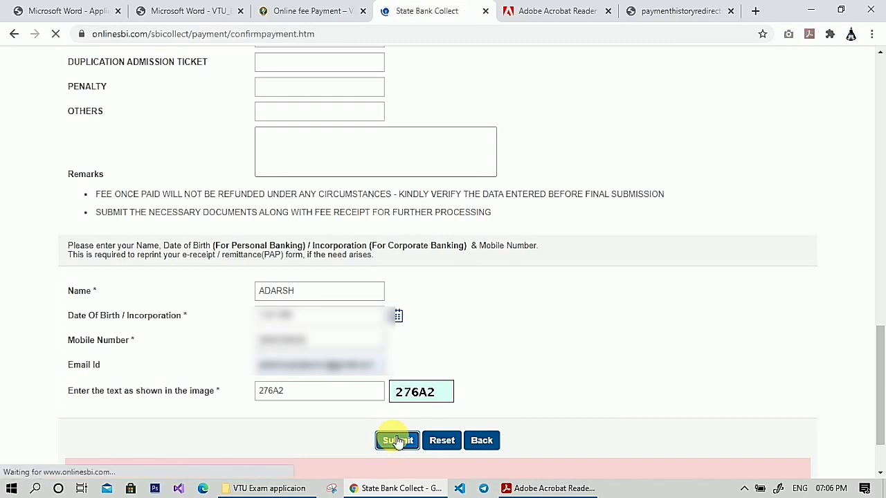
- Confirm the transaction and pay with a State Bank ATM-cum-Debit Card to get the e-receipt
{"action": "scroll", "coordinate": [263, 239], "scroll_direction": "down", "scroll_amount": 2}
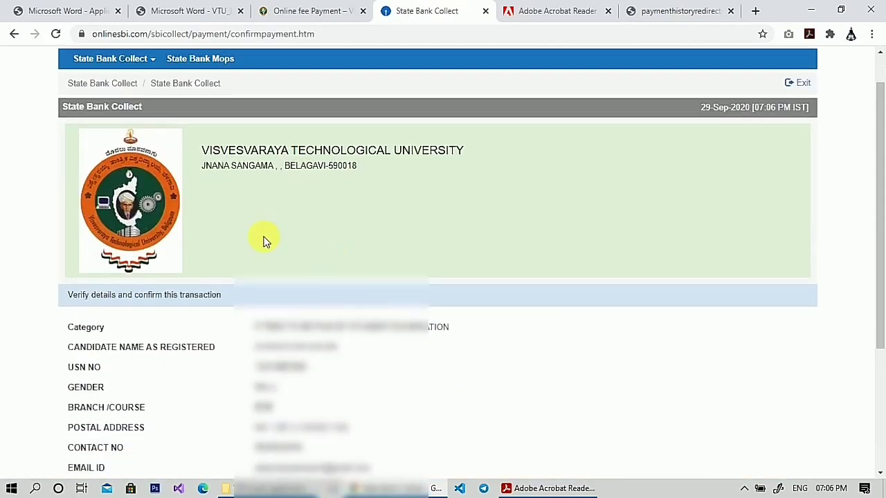
{"action": "scroll", "coordinate": [263, 239], "scroll_direction": "down", "scroll_amount": 2}
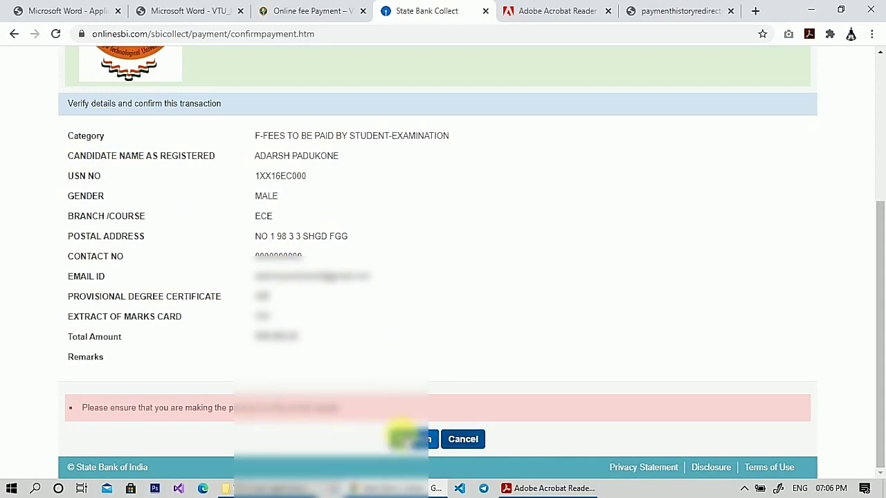
{"action": "left_click", "coordinate": [410, 438]}
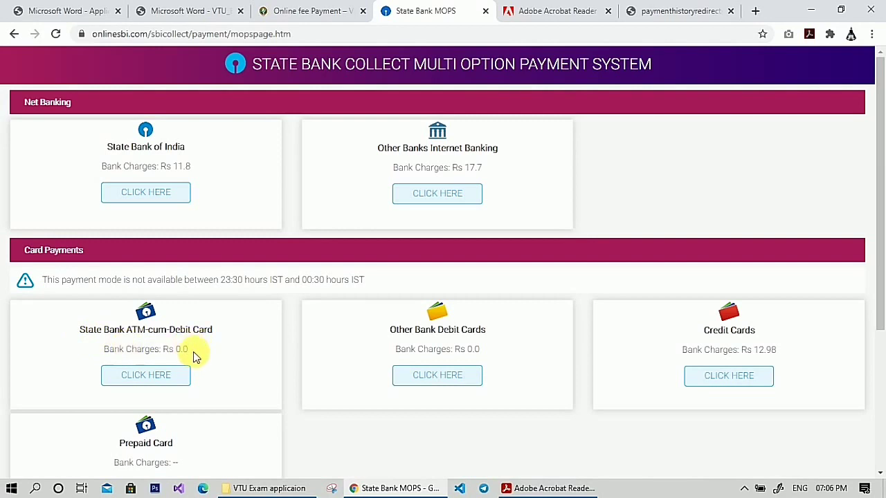
{"action": "left_click", "coordinate": [139, 371]}
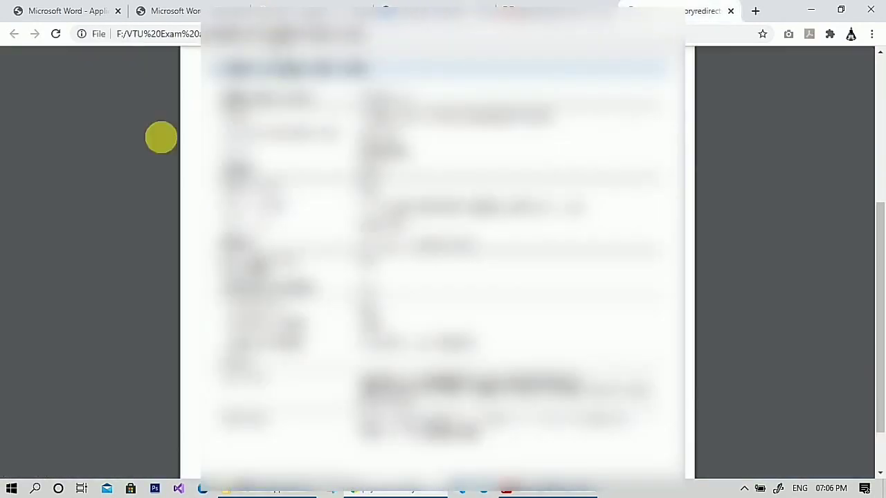
{"action": "scroll", "coordinate": [332, 253], "scroll_direction": "up", "scroll_amount": 3}
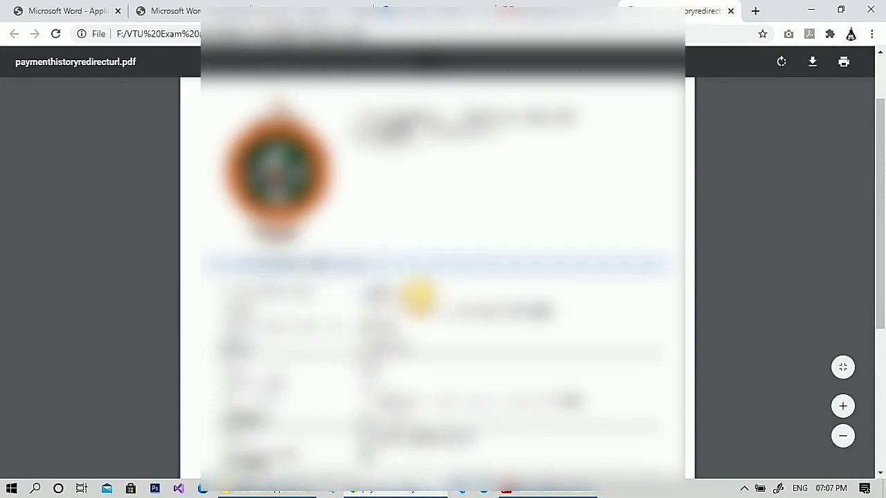
- Review the paymenthistoryredirecturl.pdf receipt, then show the desktop with Win+D
{"action": "scroll", "coordinate": [375, 300], "scroll_direction": "down", "scroll_amount": 3}
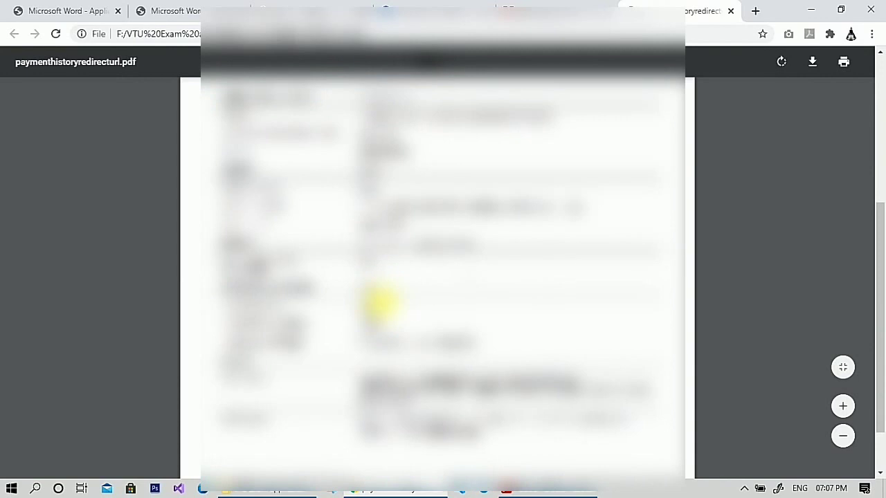
{"action": "scroll", "coordinate": [380, 302], "scroll_direction": "down", "scroll_amount": 1}
{"action": "scroll", "coordinate": [382, 289], "scroll_direction": "up", "scroll_amount": 4}
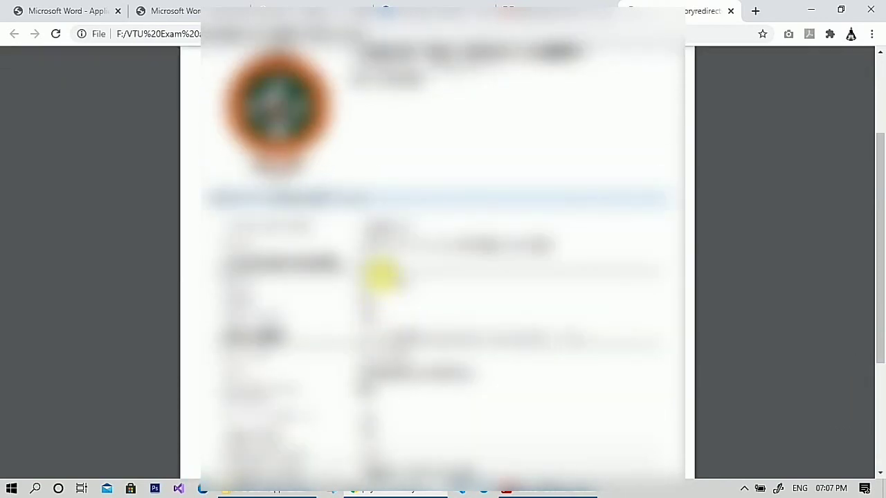
{"action": "scroll", "coordinate": [386, 311], "scroll_direction": "down", "scroll_amount": 2}
{"action": "scroll", "coordinate": [407, 319], "scroll_direction": "up", "scroll_amount": 4}
{"action": "scroll", "coordinate": [409, 307], "scroll_direction": "down", "scroll_amount": 2}
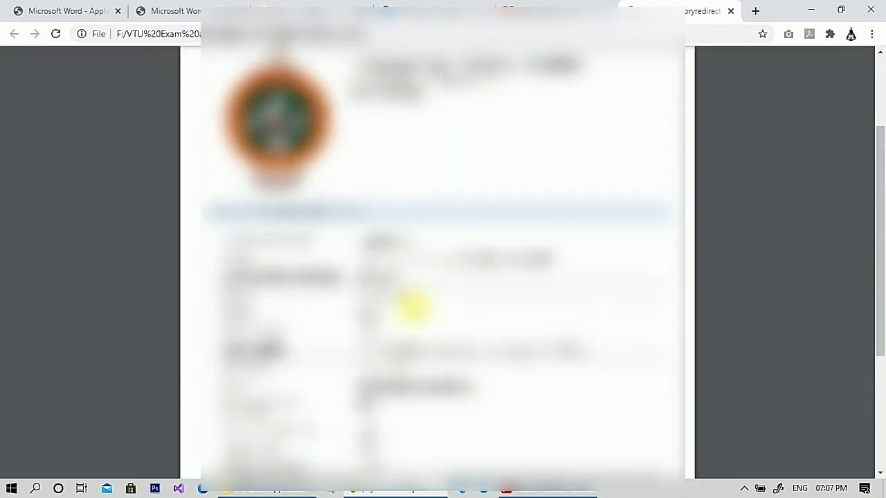
{"action": "scroll", "coordinate": [432, 267], "scroll_direction": "up", "scroll_amount": 1}
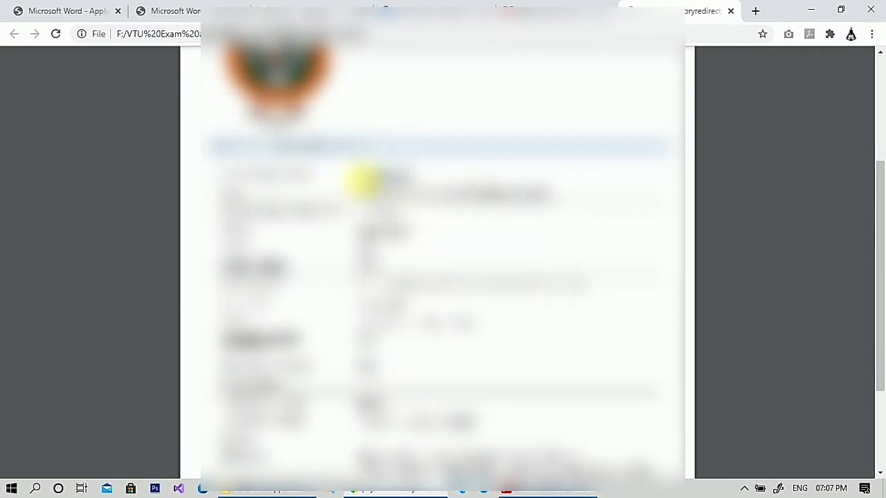
{"action": "key", "text": "super+d"}
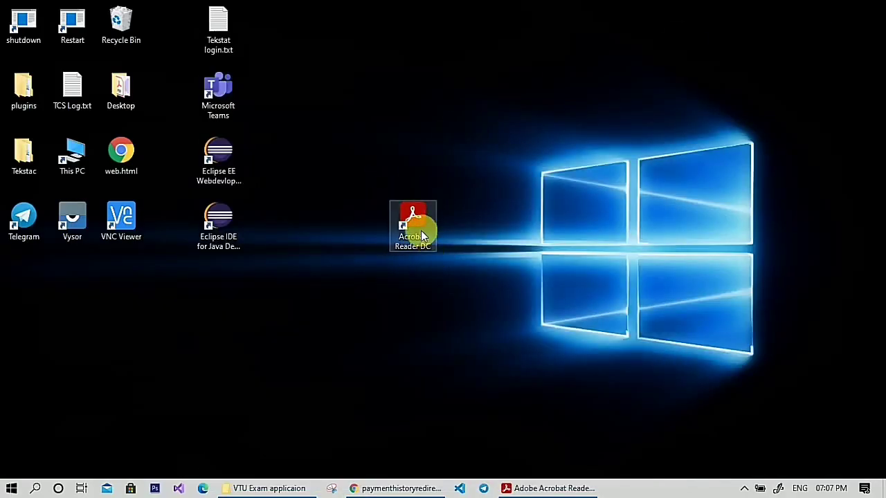
- Open ot.pdf and emc.pdf together from the VTU folder on drive F: in Acrobat Reader
{"action": "left_click", "coordinate": [544, 487]}
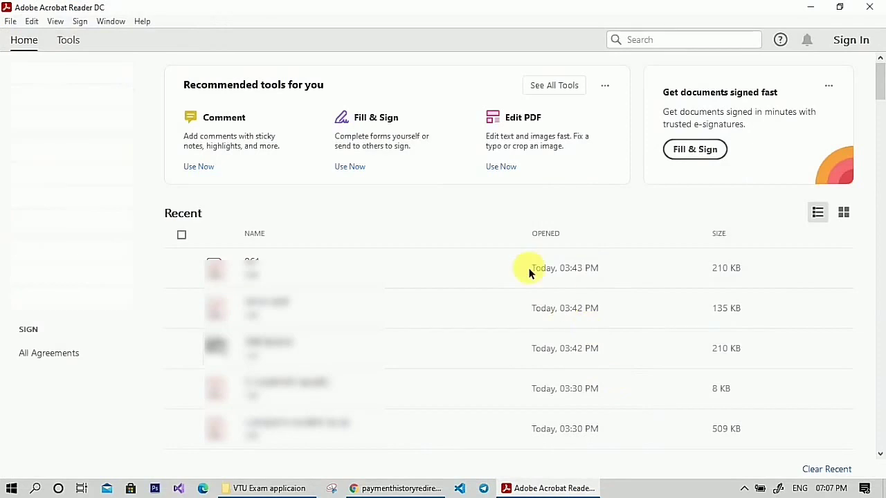
{"action": "left_click", "coordinate": [10, 21]}
{"action": "left_click", "coordinate": [25, 40]}
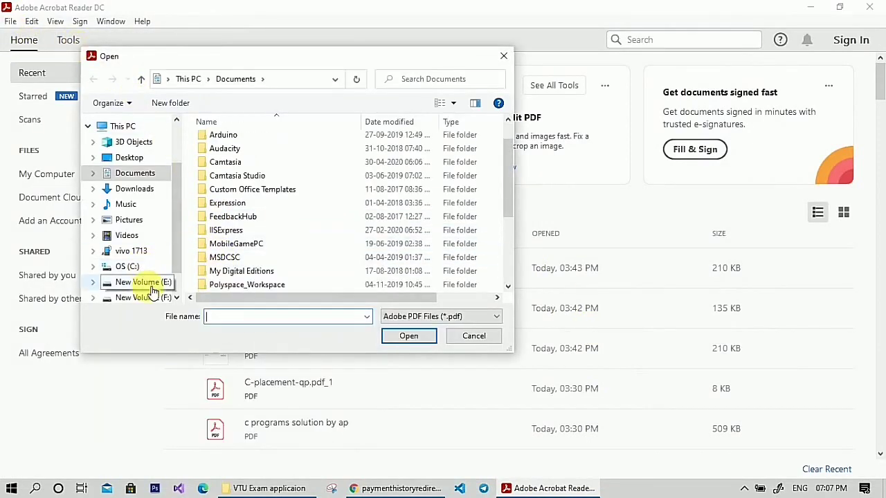
{"action": "left_click", "coordinate": [150, 297]}
{"action": "scroll", "coordinate": [288, 214], "scroll_direction": "down", "scroll_amount": 5}
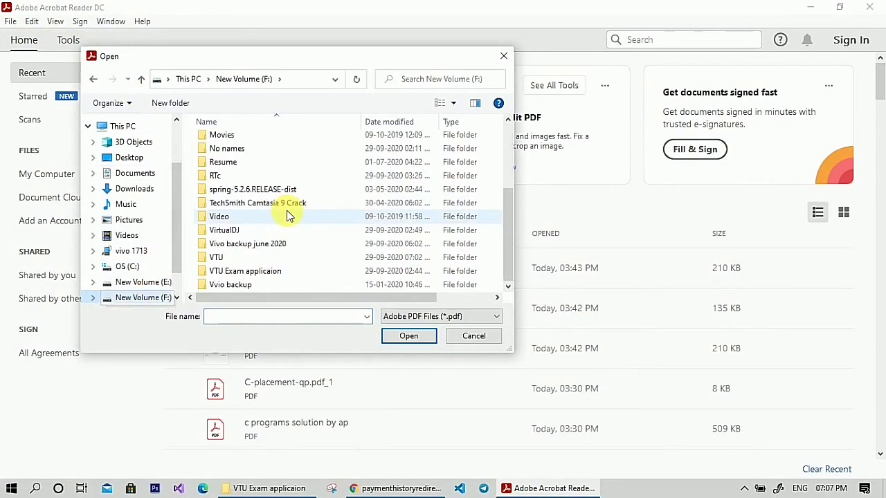
{"action": "double_click", "coordinate": [229, 258]}
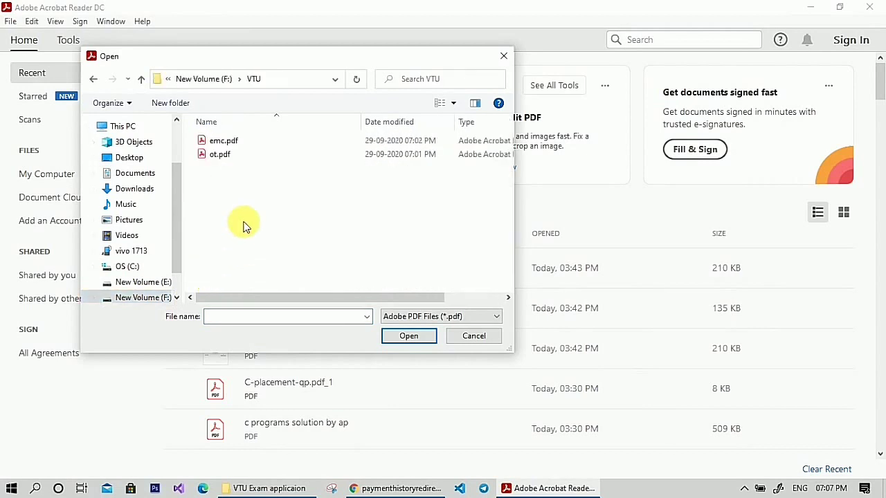
{"action": "left_click", "coordinate": [221, 158]}
{"action": "left_click", "coordinate": [257, 139], "text": "ctrl"}
{"action": "left_click", "coordinate": [408, 336]}
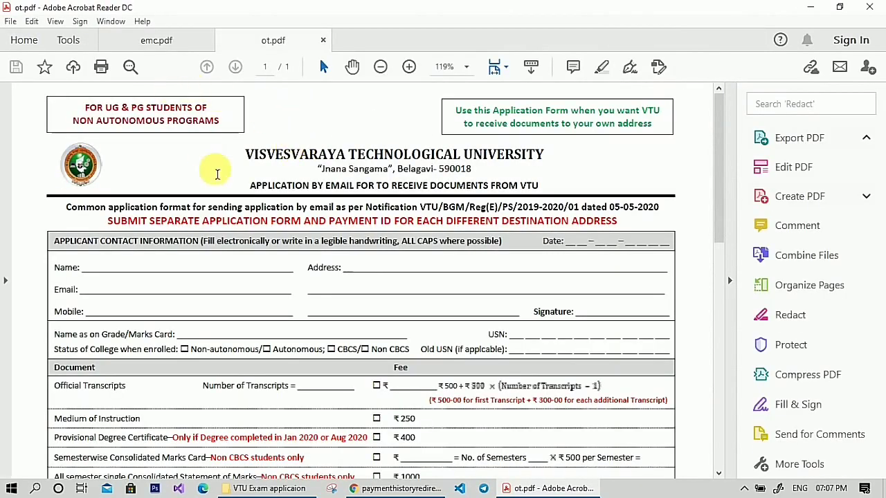
- Start Fill & Sign from the Tools pane, choosing to fill and sign the form yourself
{"action": "scroll", "coordinate": [484, 207], "scroll_direction": "down", "scroll_amount": 3}
{"action": "left_click_drag", "start_coordinate": [881, 230], "coordinate": [872, 356]}
{"action": "scroll", "coordinate": [864, 336], "scroll_direction": "down", "scroll_amount": 1}
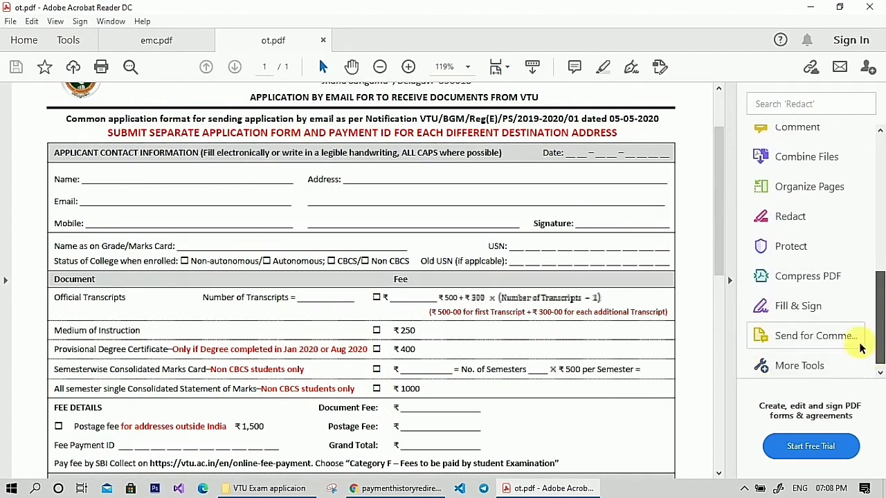
{"action": "left_click", "coordinate": [809, 309]}
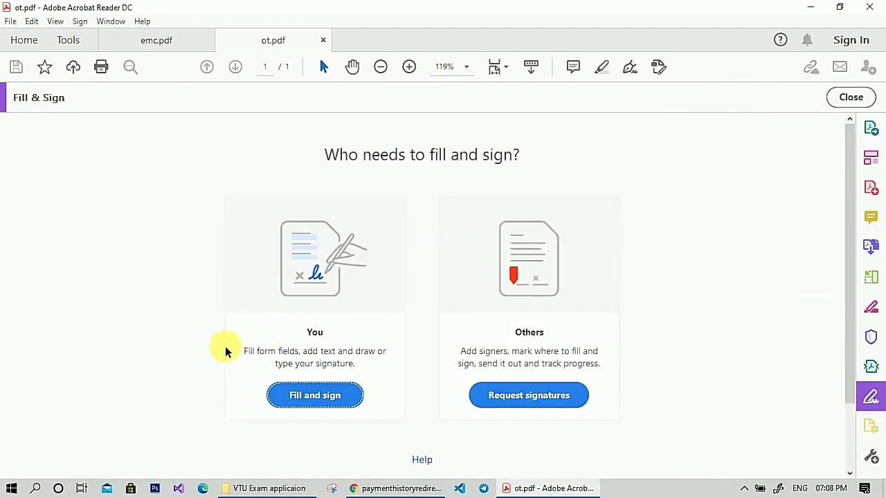
{"action": "left_click", "coordinate": [326, 405]}
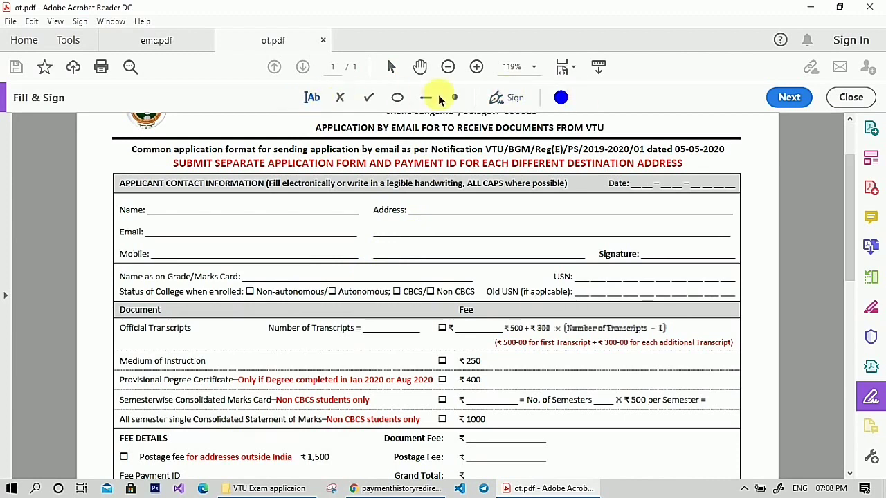
- Keep blue ink and type the applicant's name on the Name line
{"action": "left_click", "coordinate": [560, 99]}
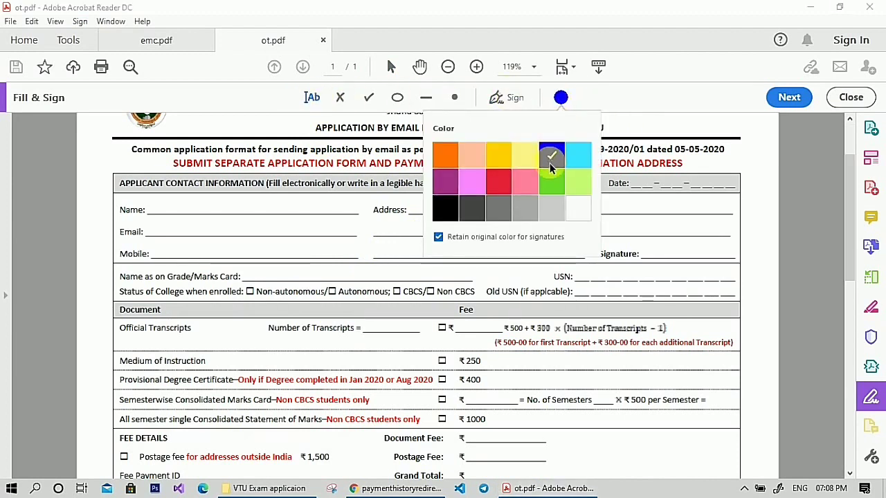
{"action": "left_click", "coordinate": [561, 98]}
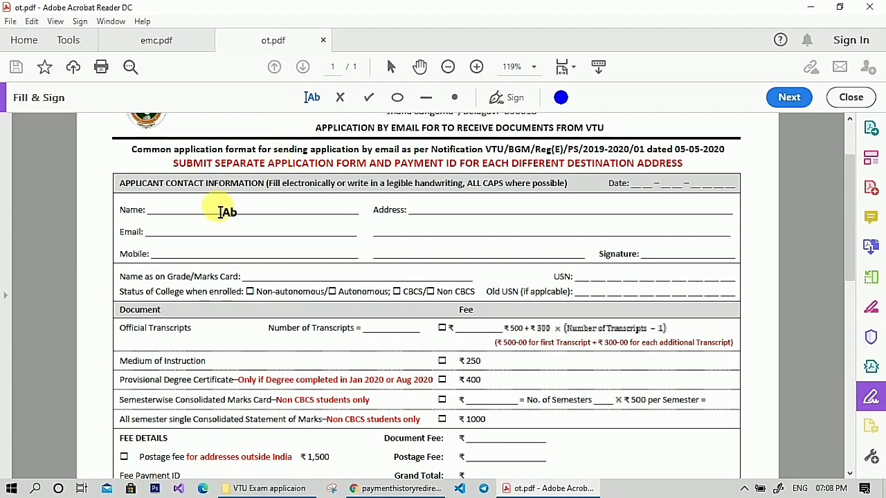
{"action": "left_click", "coordinate": [169, 213]}
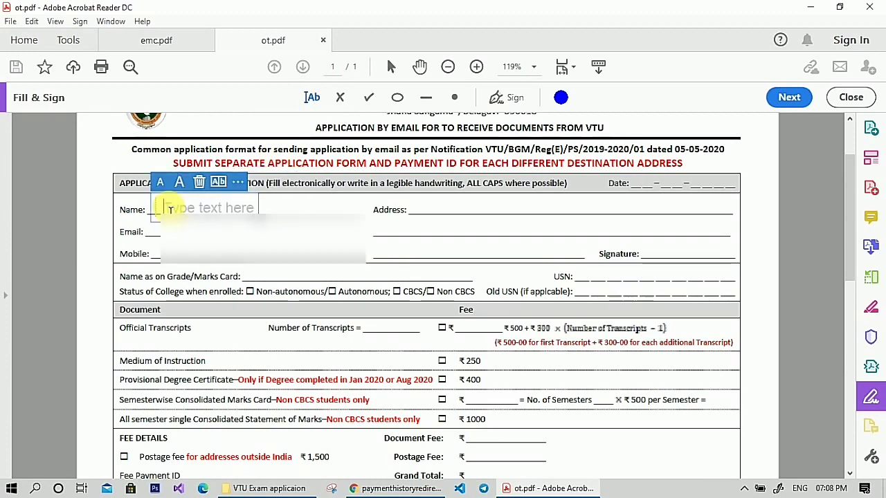
{"action": "type", "text": "ADA"}
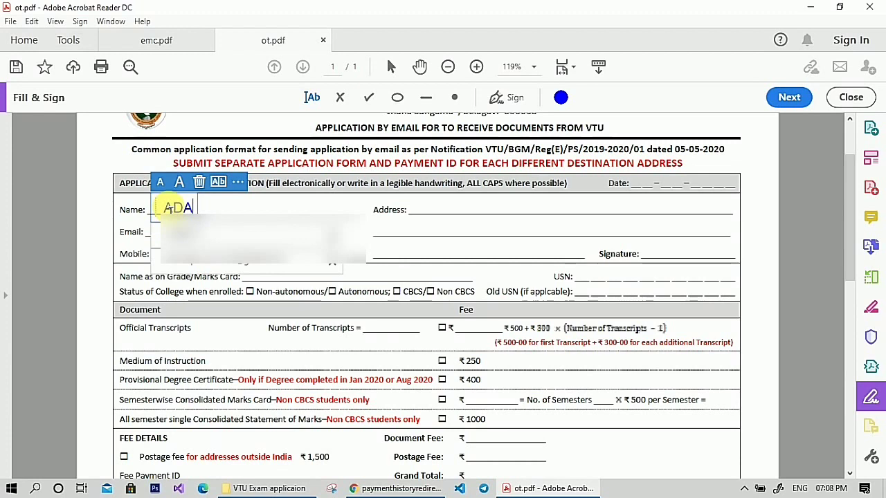
{"action": "type", "text": "RSH"}
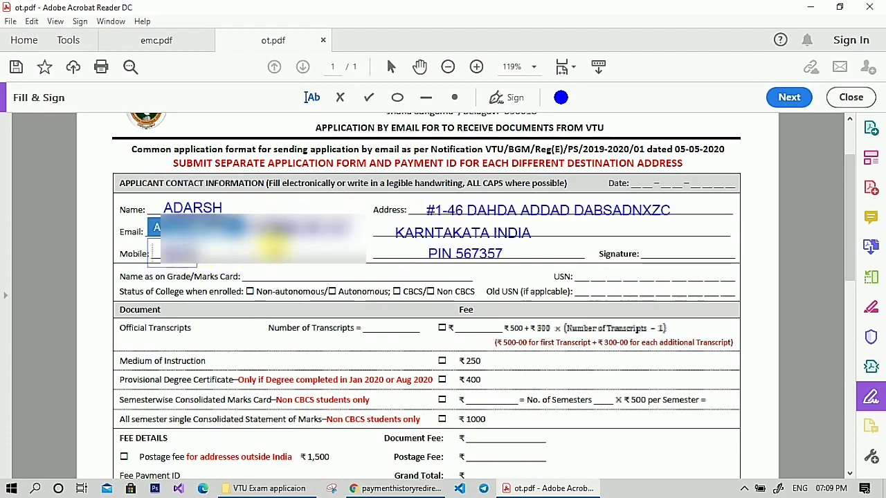
{"action": "key", "text": "Escape"}
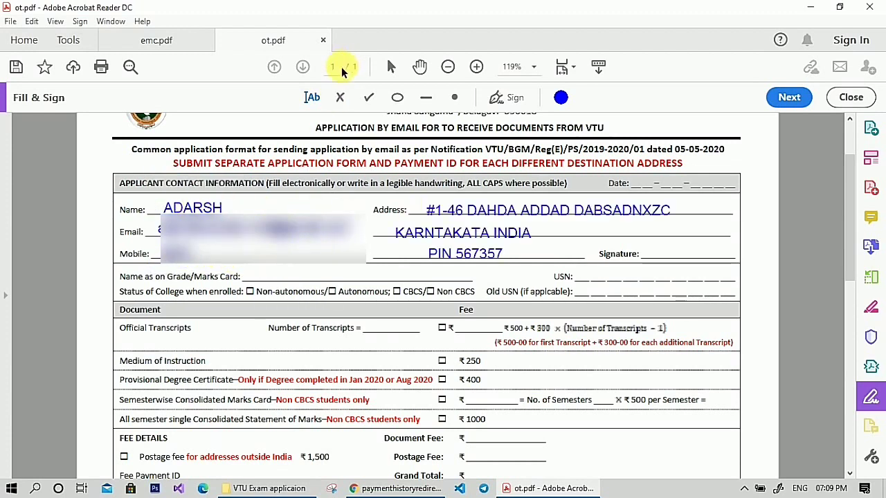
{"action": "left_click", "coordinate": [369, 98]}
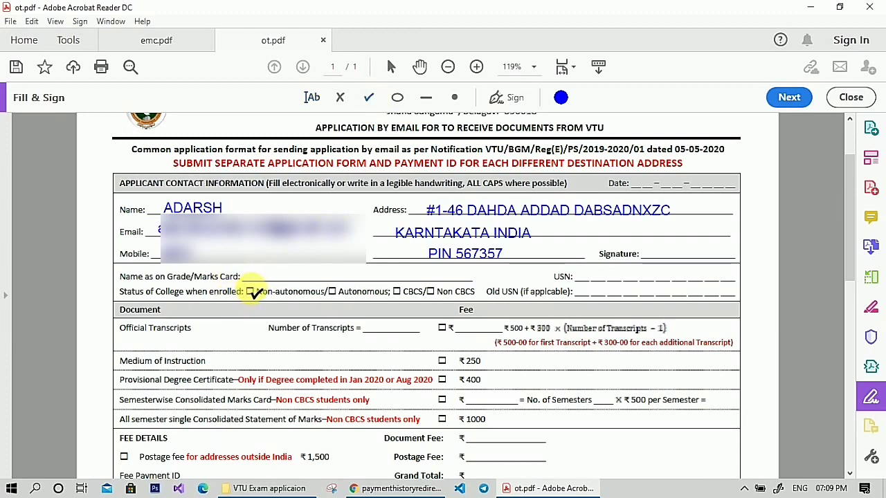
- Tick the Non-autonomous and CBCS boxes, enlarging and aligning the check marks
{"action": "left_click", "coordinate": [251, 292]}
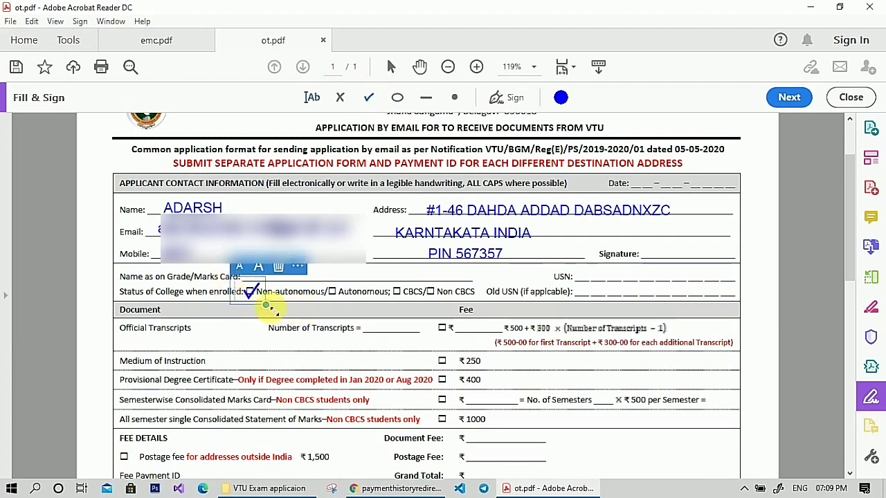
{"action": "left_click_drag", "start_coordinate": [267, 305], "coordinate": [256, 288]}
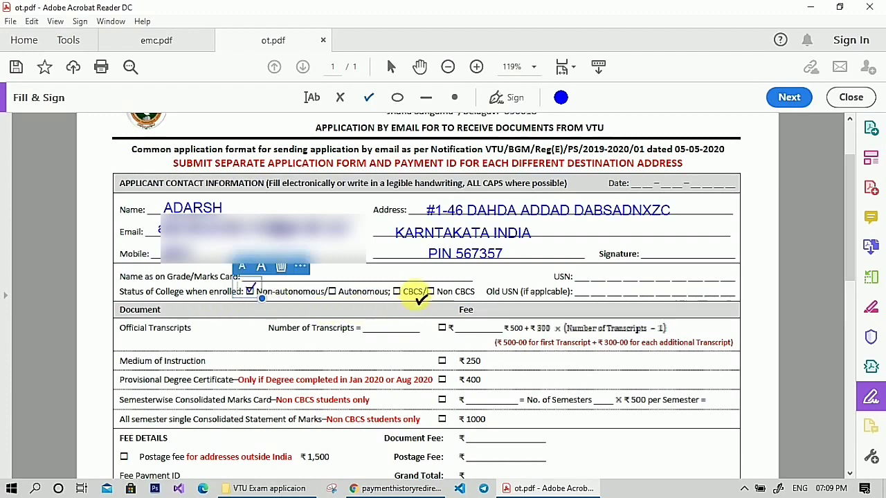
{"action": "left_click", "coordinate": [402, 292]}
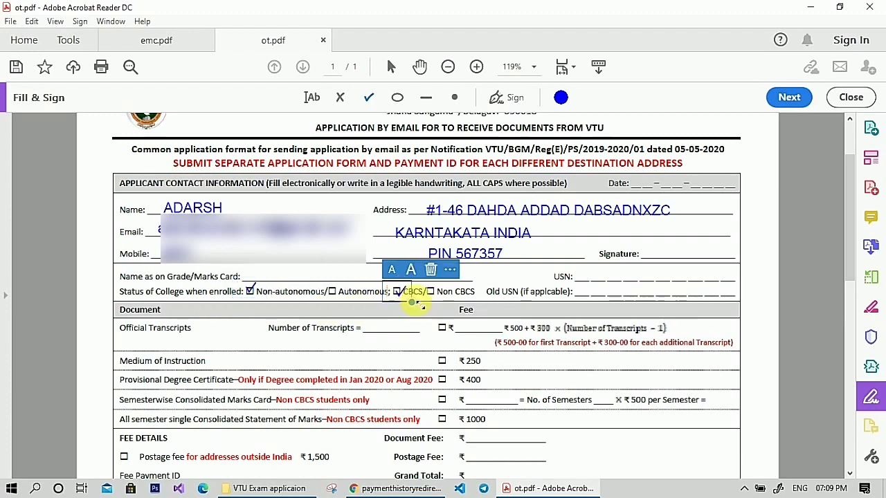
{"action": "left_click_drag", "start_coordinate": [412, 299], "coordinate": [406, 294]}
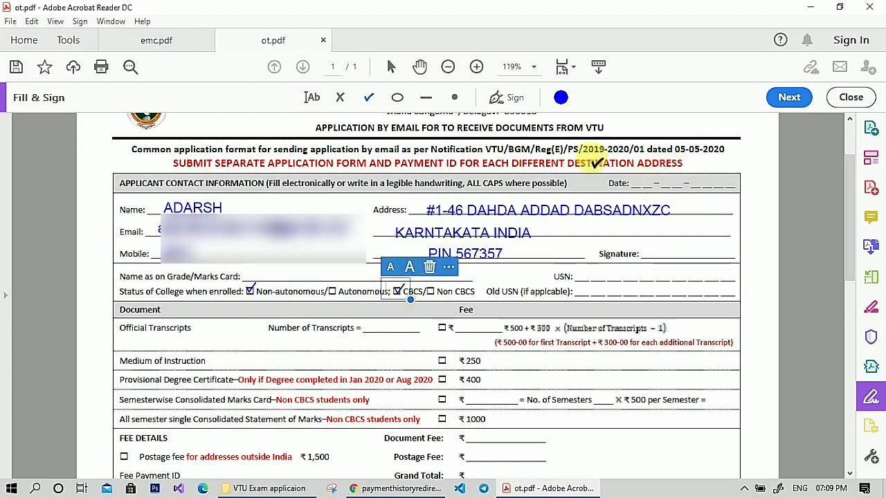
{"action": "left_click", "coordinate": [315, 98]}
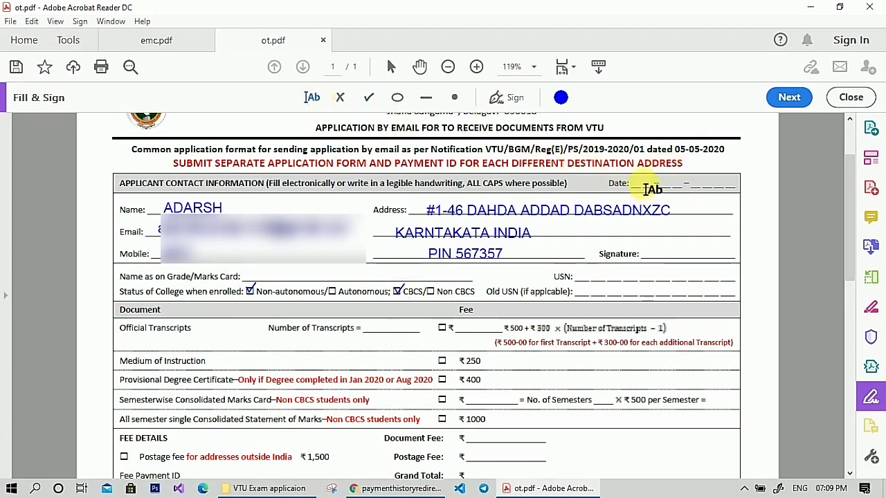
{"action": "left_click", "coordinate": [644, 186]}
- Enter date 29-09-2020 and the USN spaced across its character boxes
{"action": "type", "text": "29-09-2020"}
{"action": "left_click", "coordinate": [585, 277]}
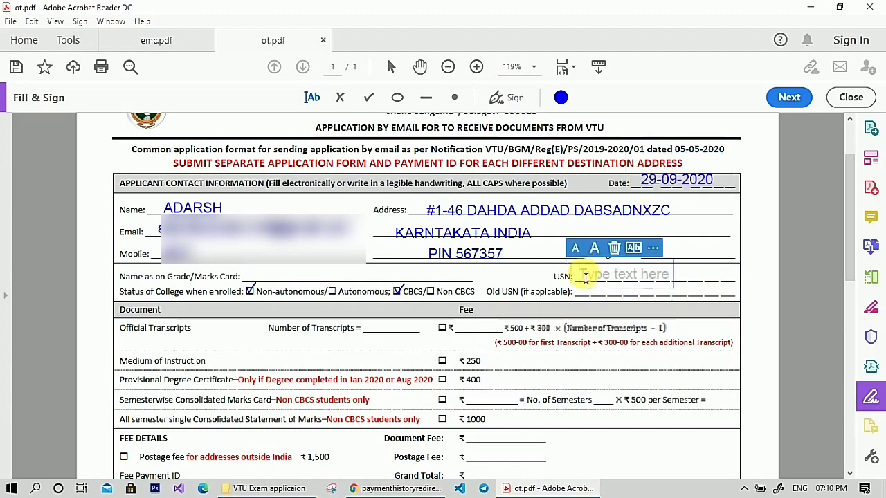
{"action": "type", "text": "1XX16EC000"}
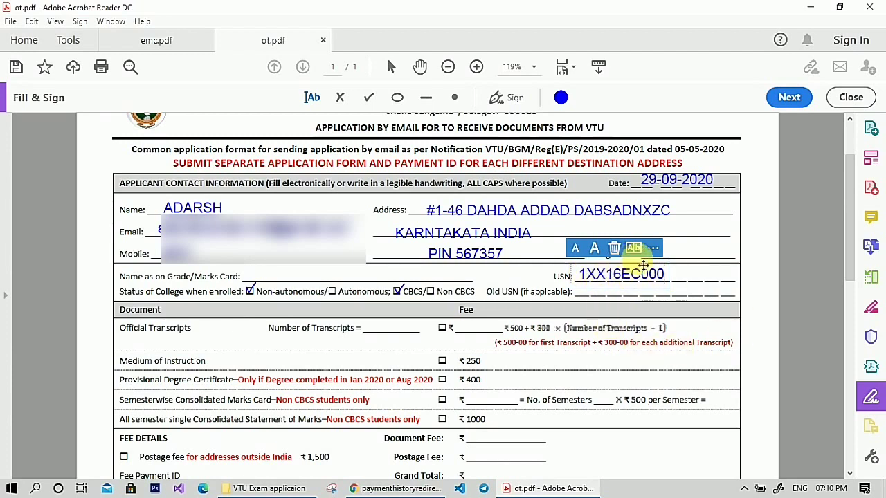
{"action": "left_click", "coordinate": [635, 249]}
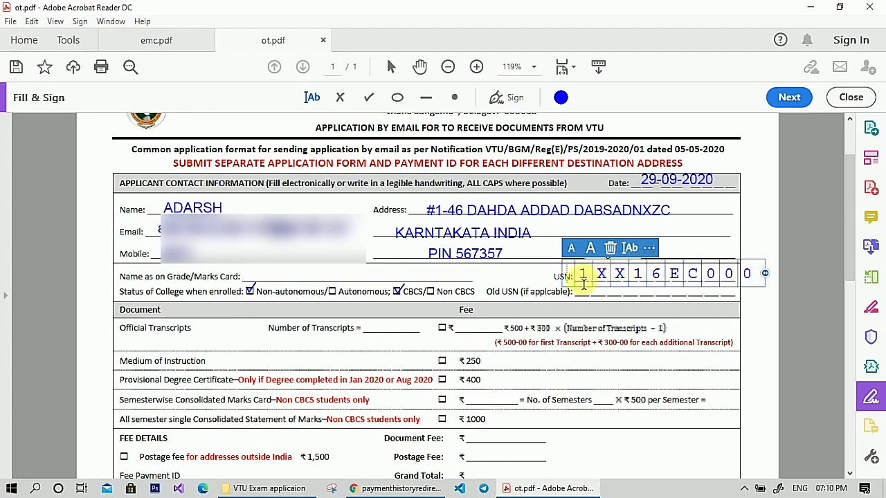
{"action": "left_click_drag", "start_coordinate": [770, 276], "coordinate": [732, 271]}
{"action": "left_click", "coordinate": [735, 252]}
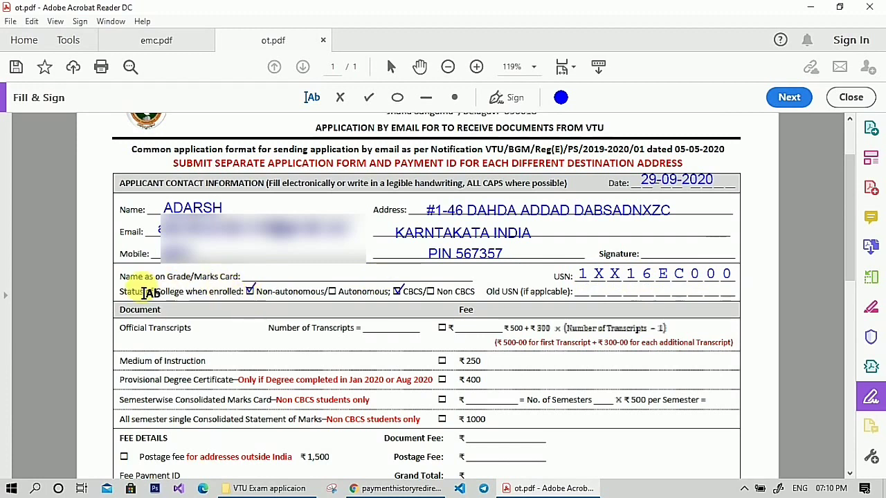
- Type the applicant's name on the Grade/Marks Card name line
{"action": "left_click", "coordinate": [277, 278]}
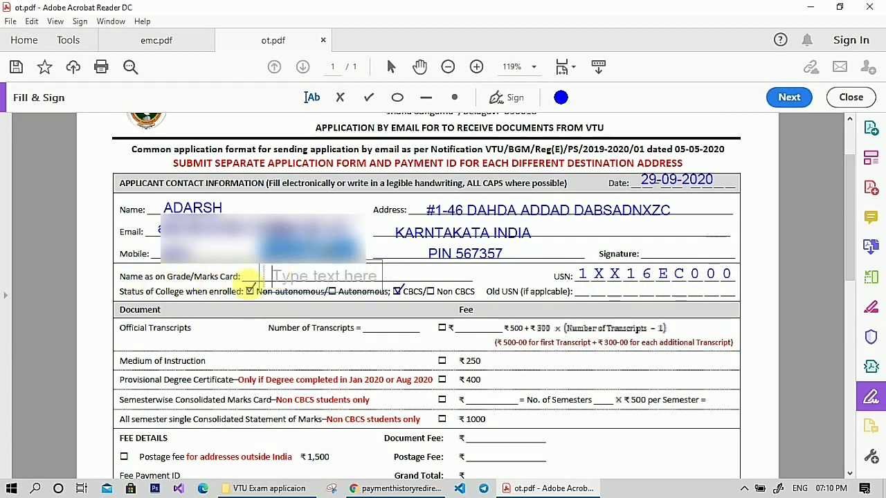
{"action": "type", "text": "ADARS"}
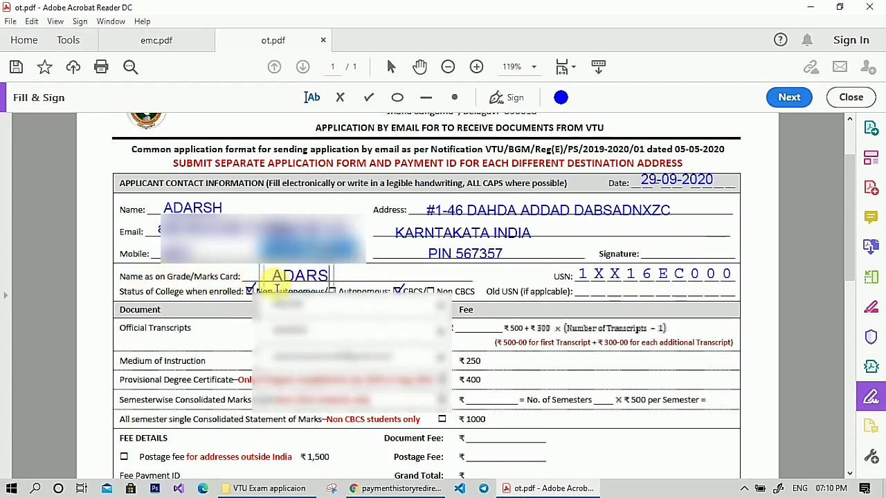
{"action": "type", "text": "H"}
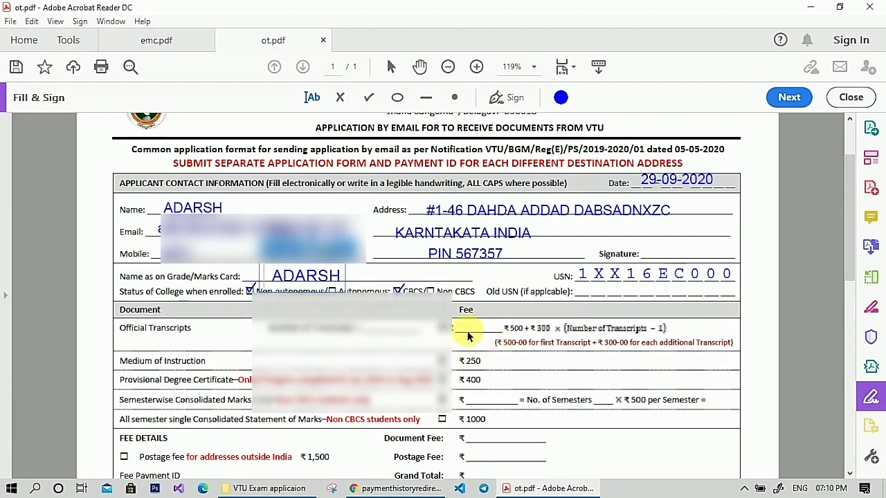
{"action": "scroll", "coordinate": [468, 335], "scroll_direction": "down", "scroll_amount": 1}
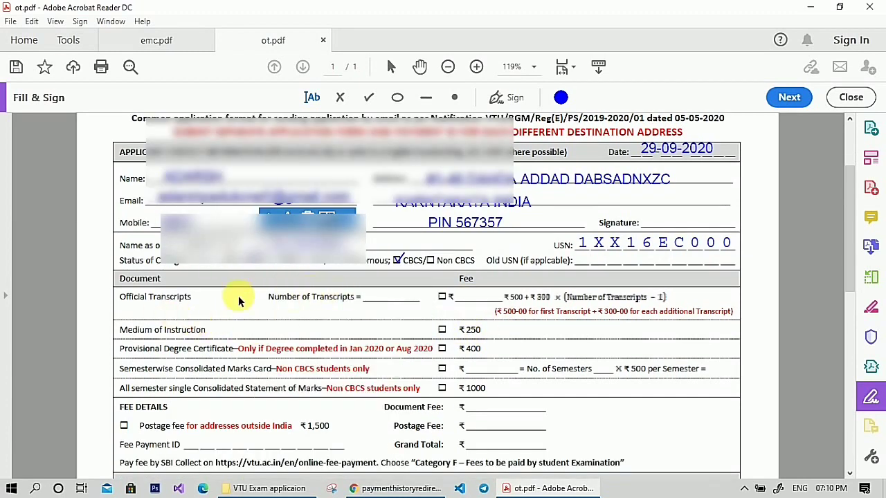
{"action": "left_click", "coordinate": [392, 301]}
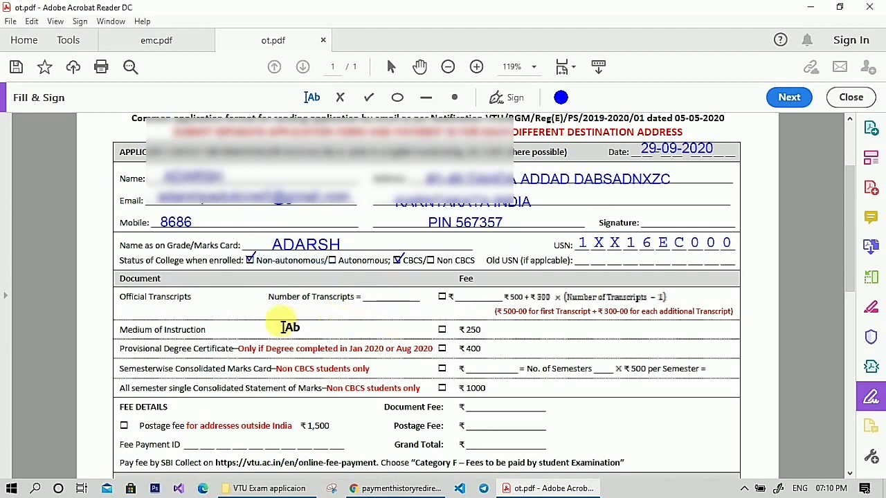
{"action": "scroll", "coordinate": [396, 301], "scroll_direction": "down", "scroll_amount": 1}
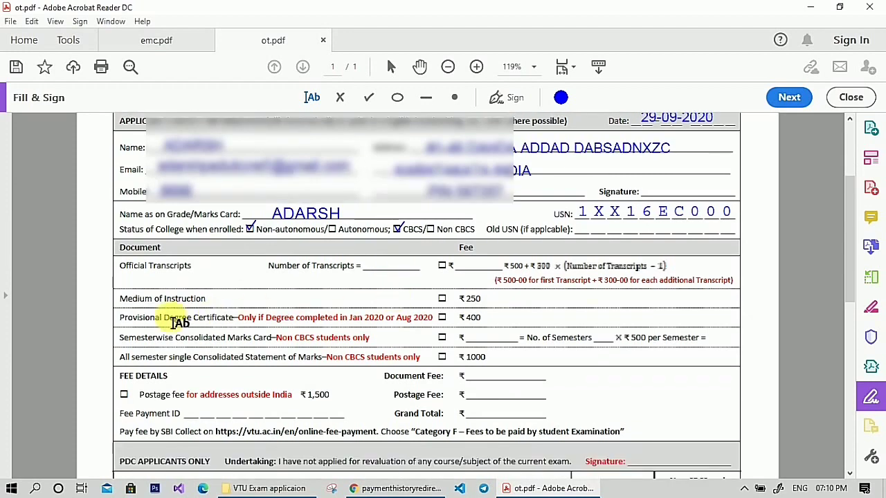
- Tick the ₹400 Provisional Degree Certificate box and enter Document Fee 400
{"action": "left_click", "coordinate": [370, 103]}
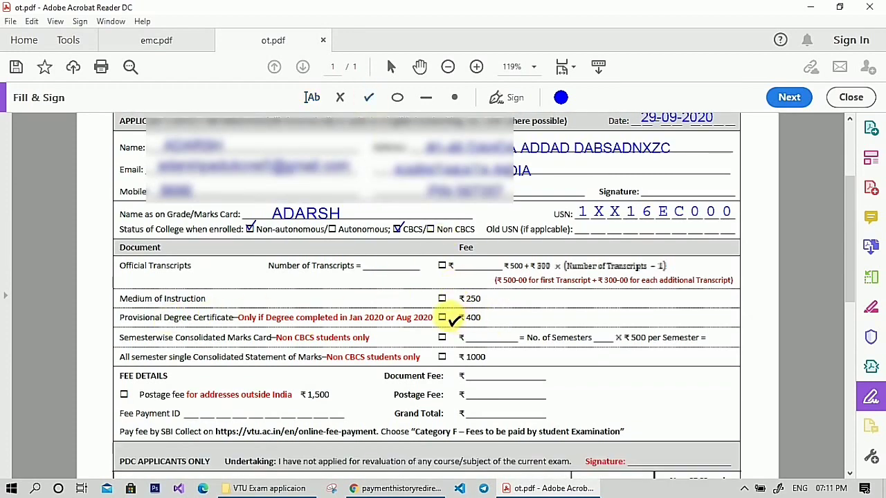
{"action": "left_click", "coordinate": [445, 318]}
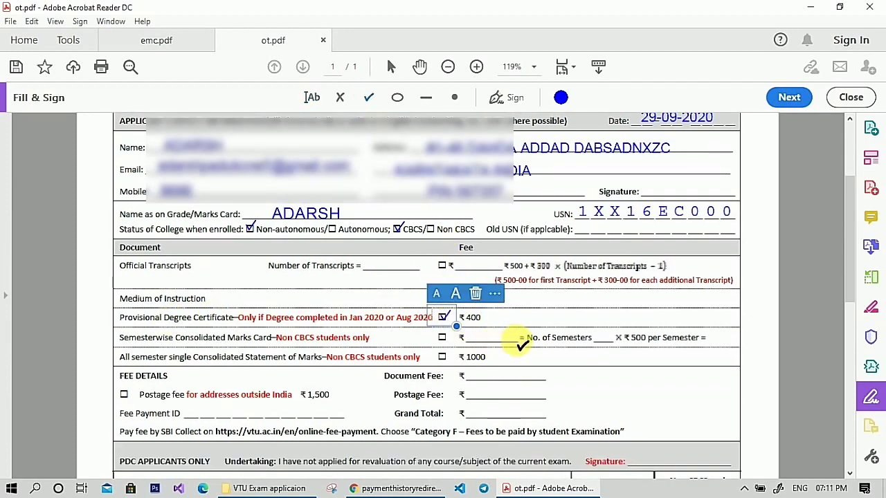
{"action": "scroll", "coordinate": [513, 360], "scroll_direction": "down", "scroll_amount": 1}
{"action": "key", "text": "Escape"}
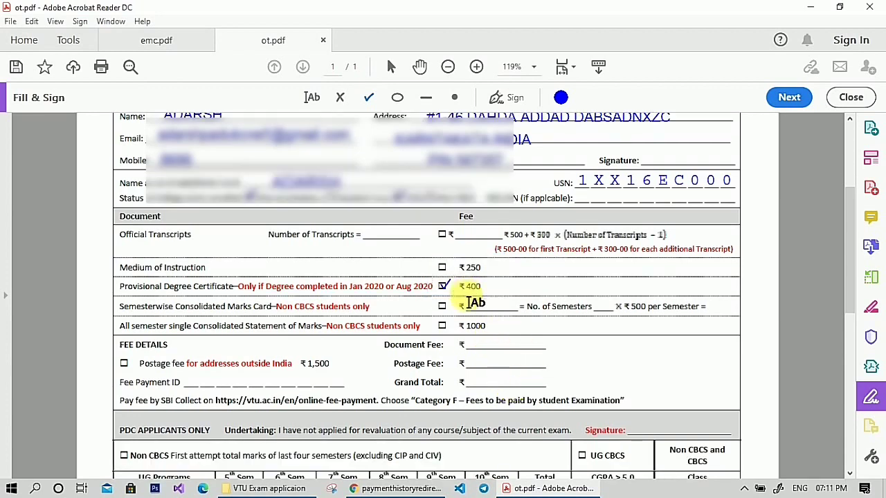
{"action": "left_click", "coordinate": [485, 346]}
{"action": "type", "text": "400"}
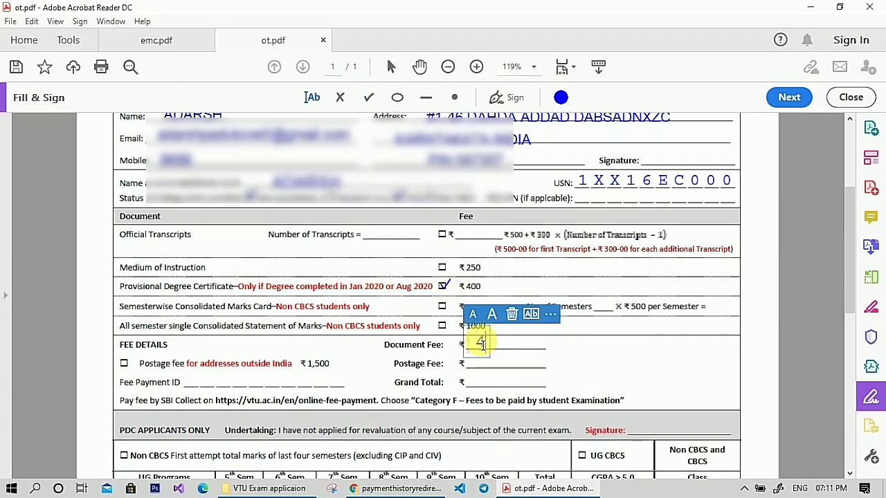
{"action": "left_click", "coordinate": [490, 368]}
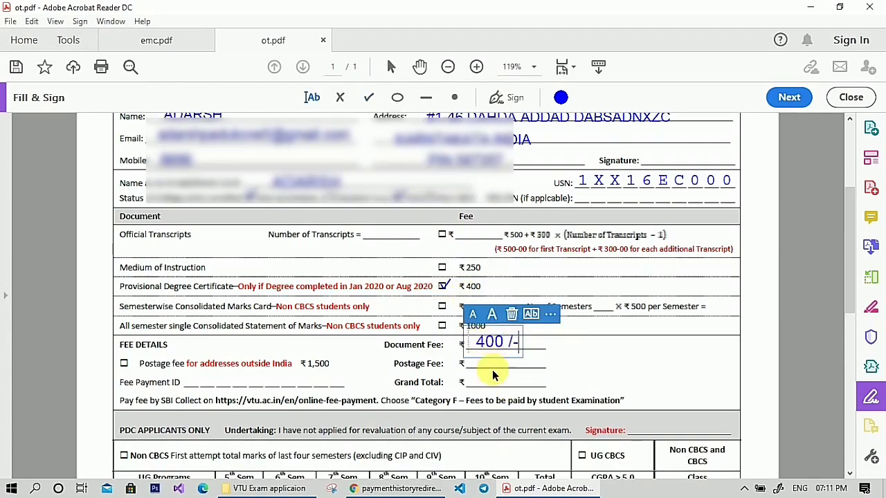
{"action": "left_click", "coordinate": [609, 350]}
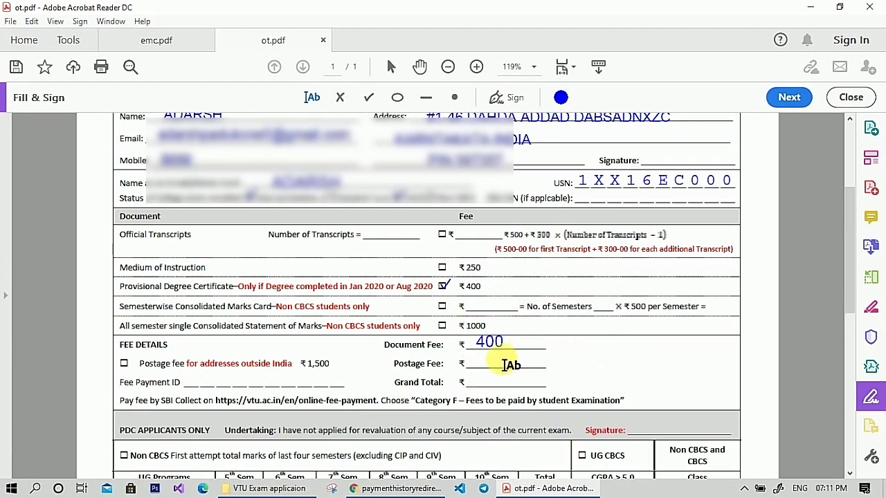
- Enter Postage Fee 0 and Grand Total 400, aligning each value on its line
{"action": "left_click", "coordinate": [503, 368]}
{"action": "type", "text": "0"}
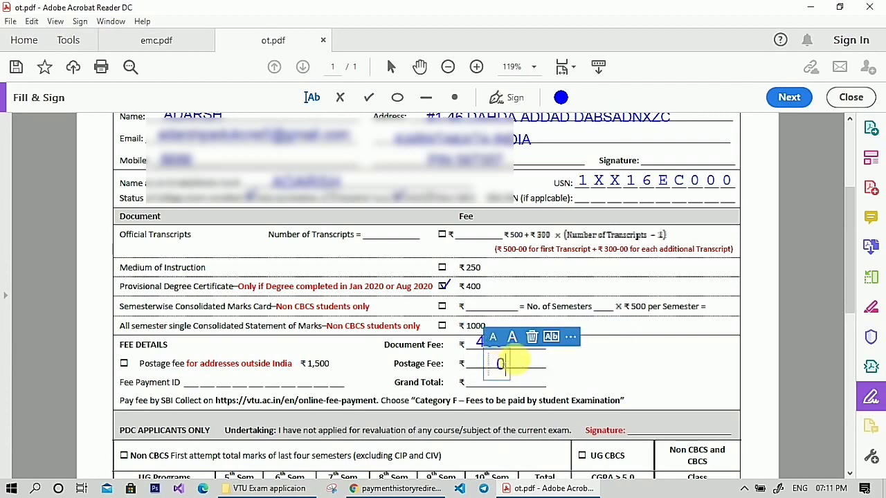
{"action": "left_click", "coordinate": [609, 362]}
{"action": "left_click", "coordinate": [501, 365]}
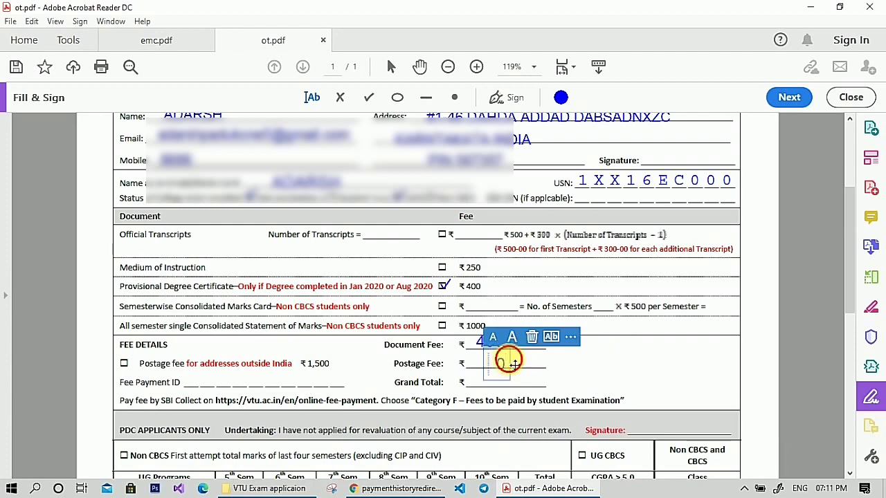
{"action": "left_click_drag", "start_coordinate": [515, 365], "coordinate": [497, 360]}
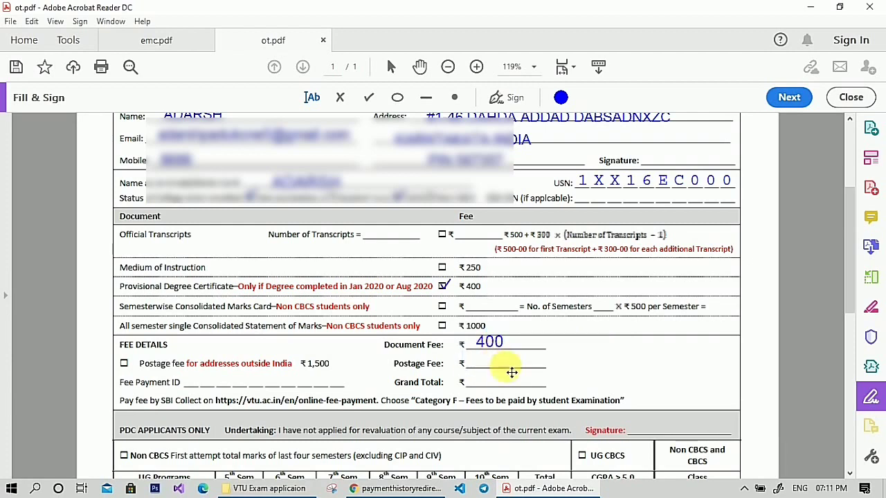
{"action": "left_click", "coordinate": [512, 386]}
{"action": "left_click", "coordinate": [511, 386]}
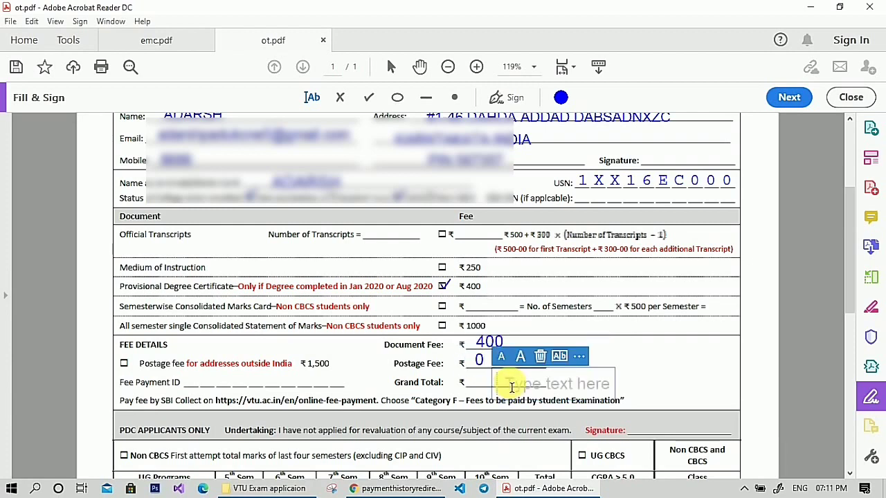
{"action": "type", "text": "400"}
{"action": "left_click", "coordinate": [579, 385]}
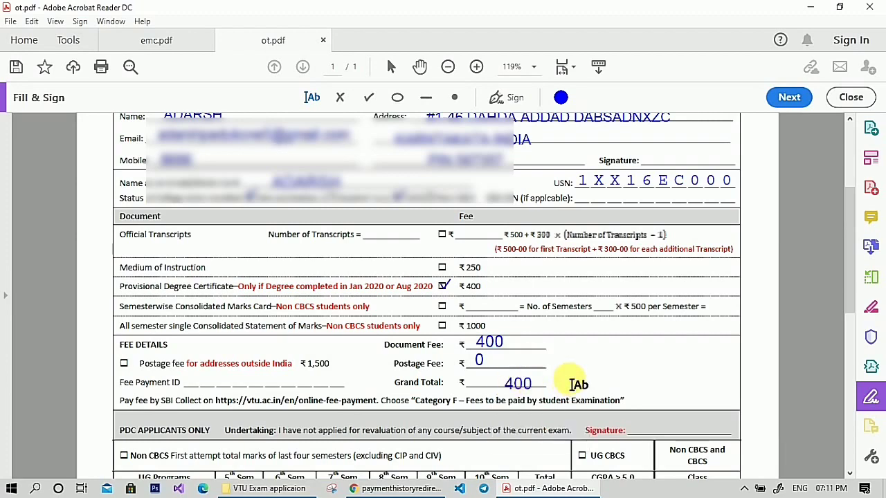
{"action": "left_click", "coordinate": [533, 381]}
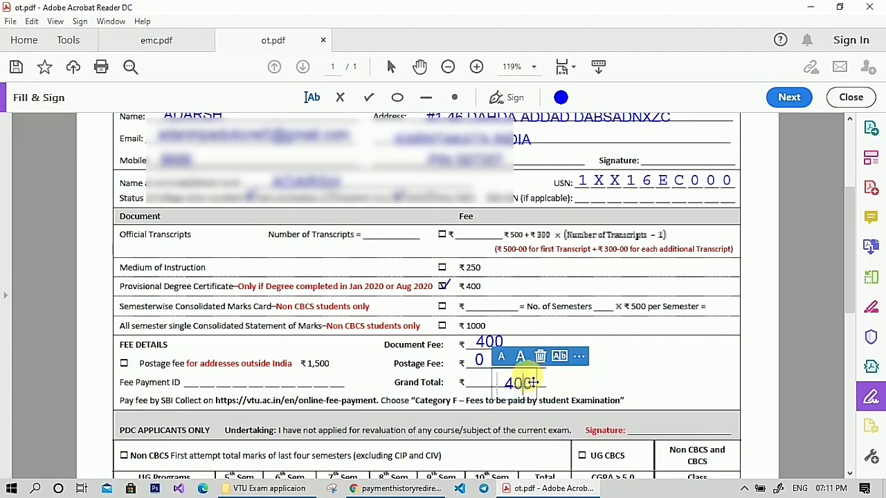
{"action": "left_click", "coordinate": [511, 383]}
{"action": "scroll", "coordinate": [395, 277], "scroll_direction": "down", "scroll_amount": 3}
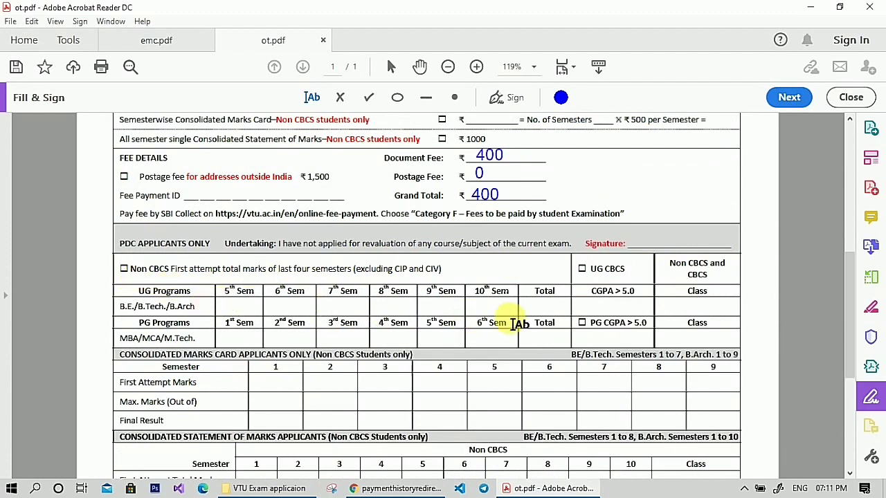
- Tick UG CBCS and enter CGPA 9.1 and class FCD in the UG row
{"action": "left_click", "coordinate": [369, 98]}
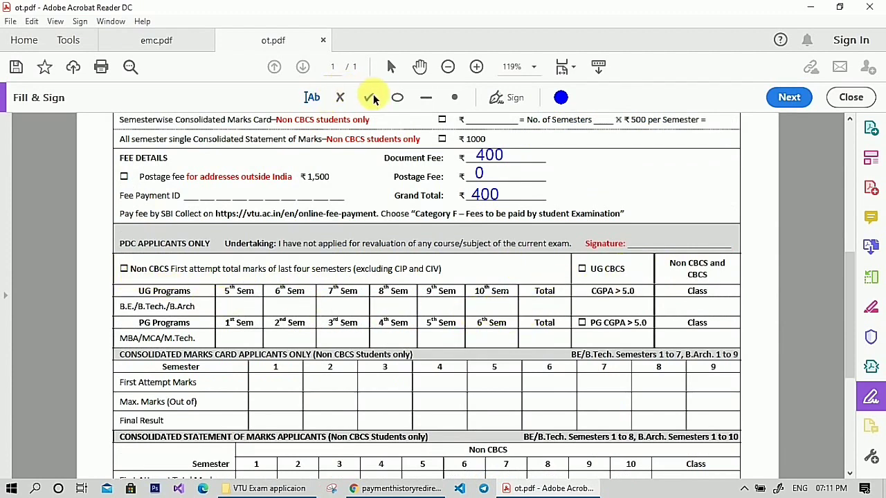
{"action": "left_click", "coordinate": [582, 270]}
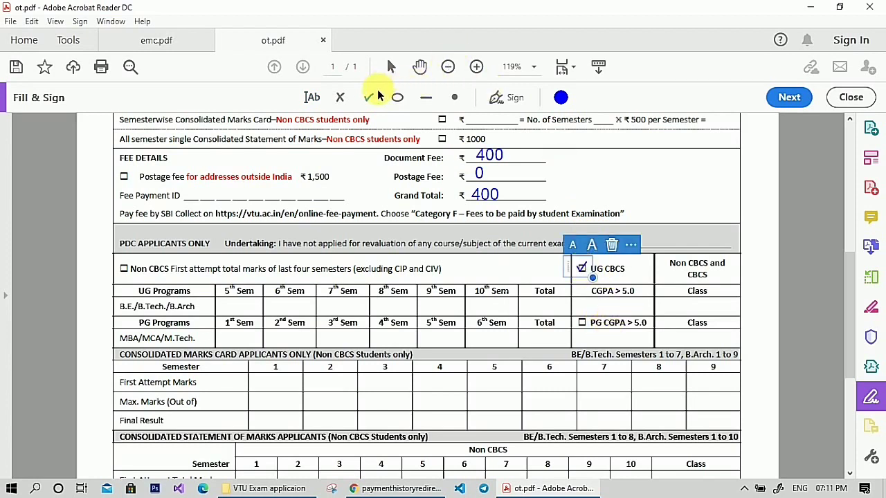
{"action": "left_click", "coordinate": [312, 98]}
{"action": "left_click", "coordinate": [592, 309]}
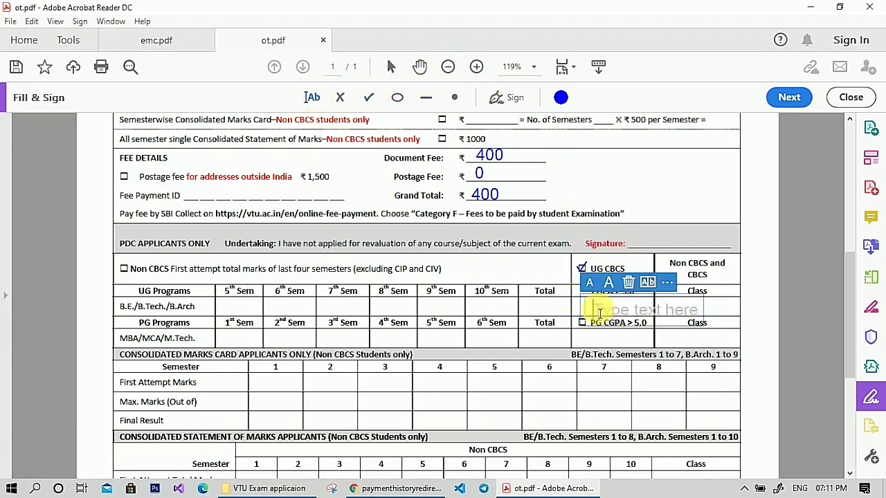
{"action": "type", "text": "9"}
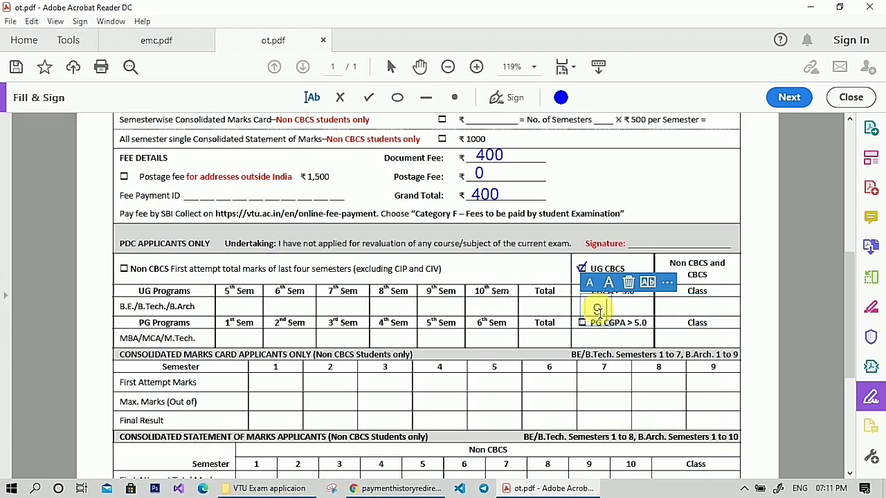
{"action": "type", "text": ".1"}
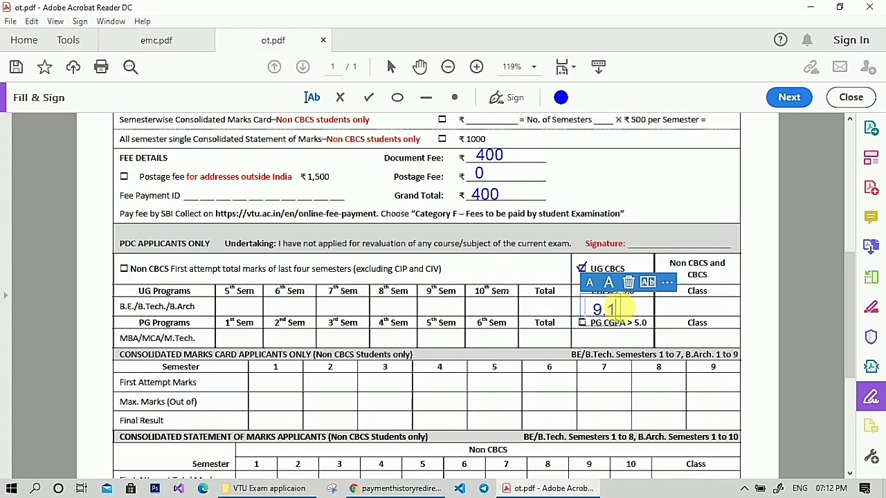
{"action": "left_click_drag", "start_coordinate": [624, 313], "coordinate": [628, 311]}
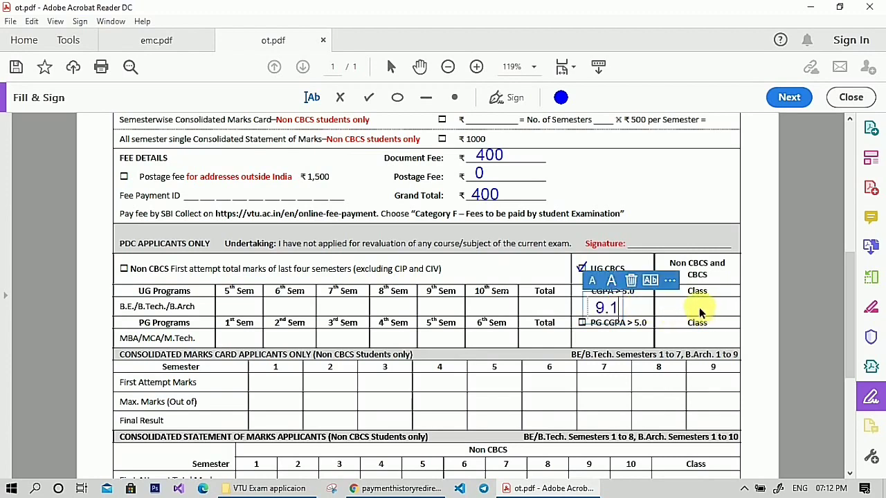
{"action": "left_click", "coordinate": [700, 311]}
{"action": "type", "text": "FCD"}
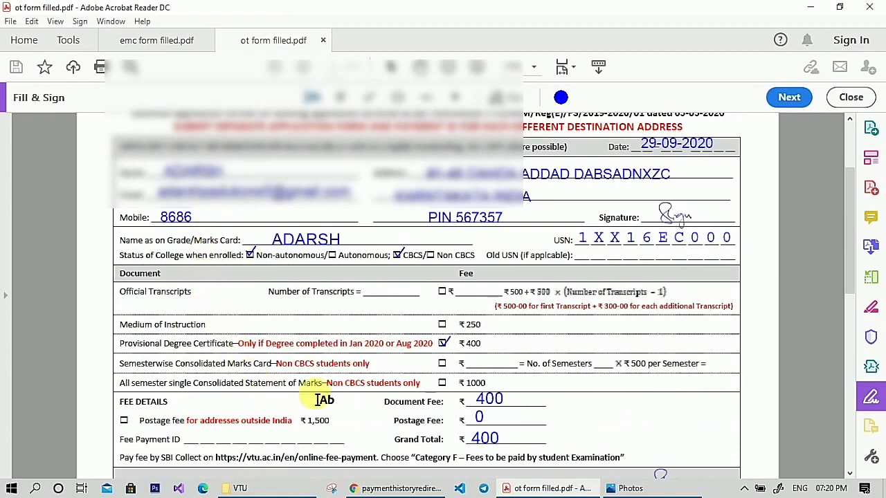
- Paste the copied payment reference onto the Fee Payment ID line with comb spacing
{"action": "scroll", "coordinate": [332, 382], "scroll_direction": "down", "scroll_amount": 2}
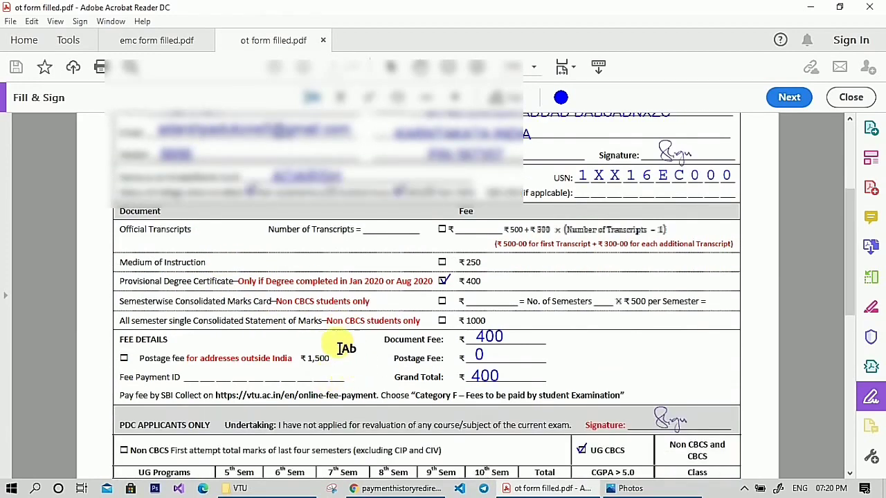
{"action": "scroll", "coordinate": [239, 373], "scroll_direction": "down", "scroll_amount": 1}
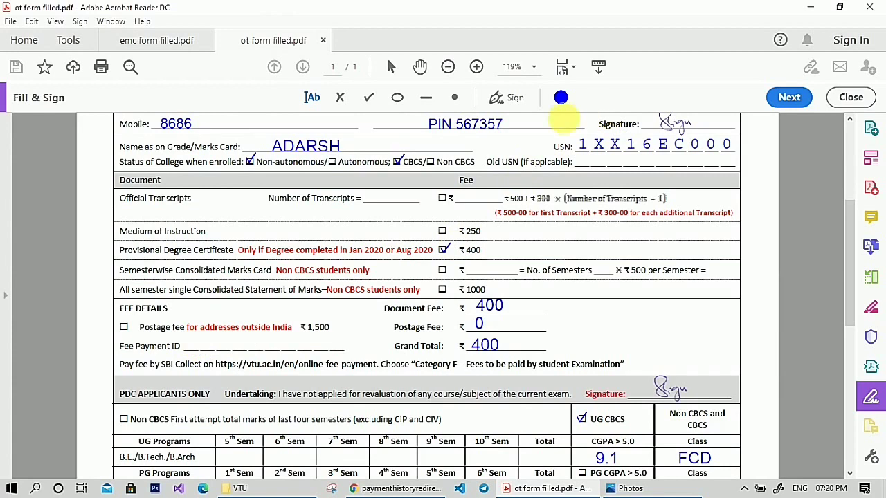
{"action": "left_click", "coordinate": [198, 348]}
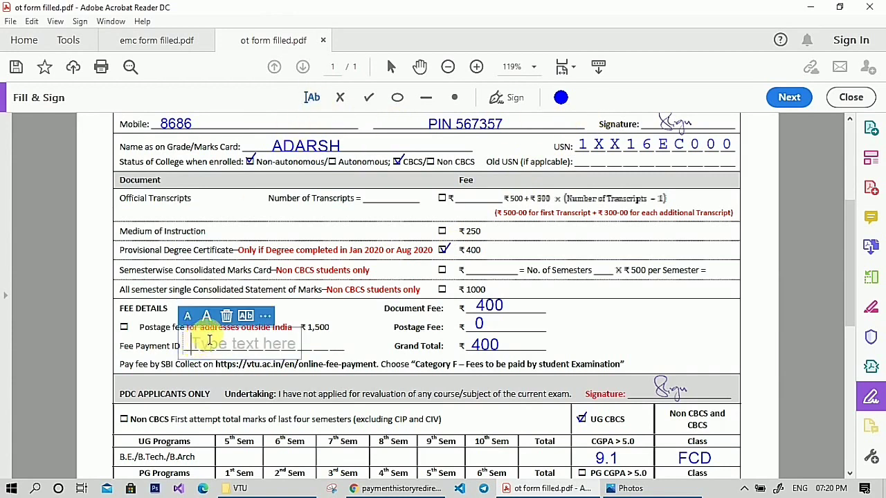
{"action": "type", "text": "DUD1234567"}
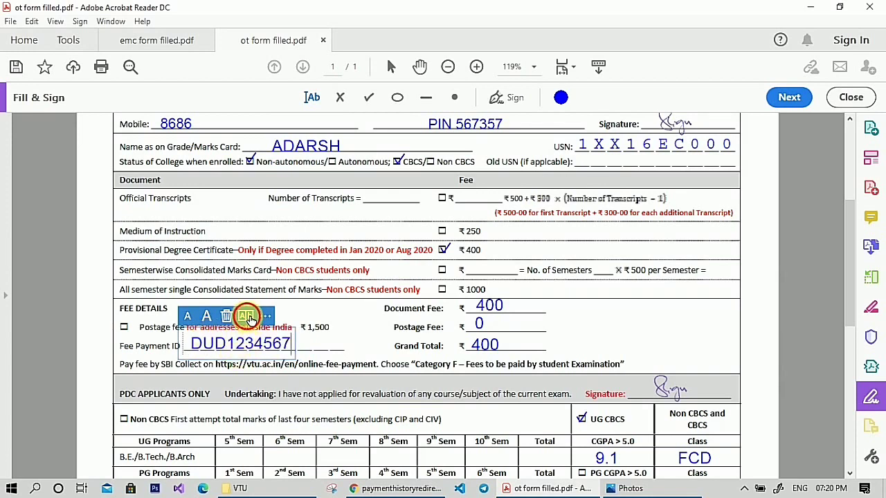
{"action": "left_click", "coordinate": [247, 317]}
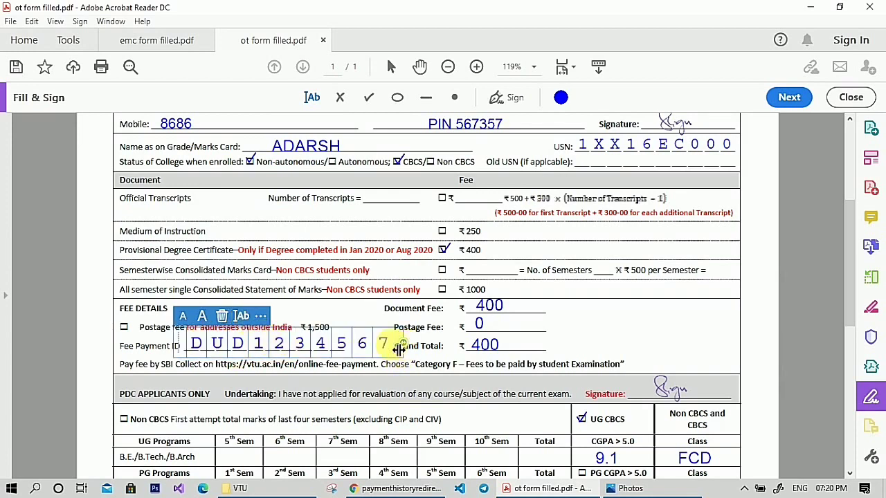
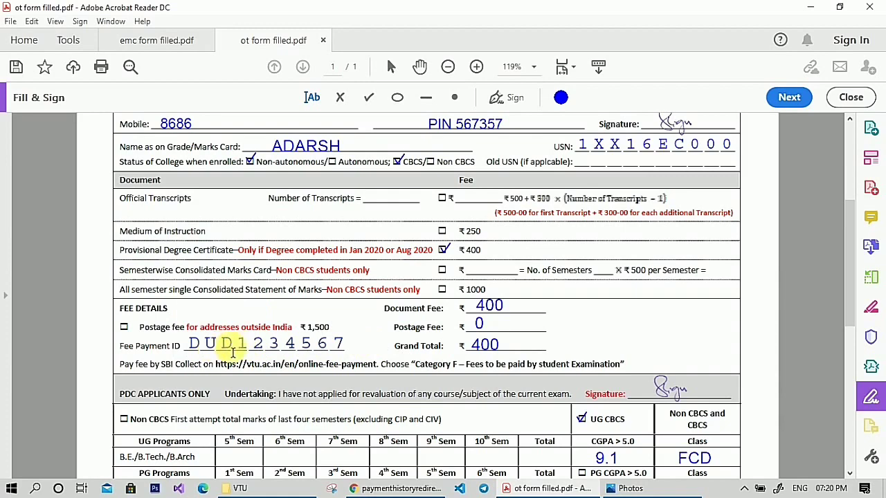
- Select the typed Fee Payment ID entry, then deselect it
{"action": "left_click", "coordinate": [242, 346]}
{"action": "left_click", "coordinate": [395, 332]}
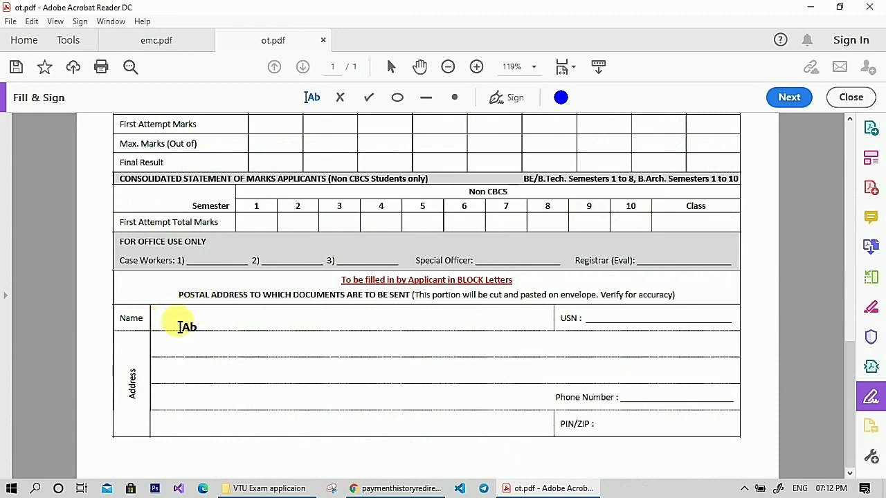
- Type ADAAD into the Name field of the ot.pdf postal address block
{"action": "left_click", "coordinate": [198, 323]}
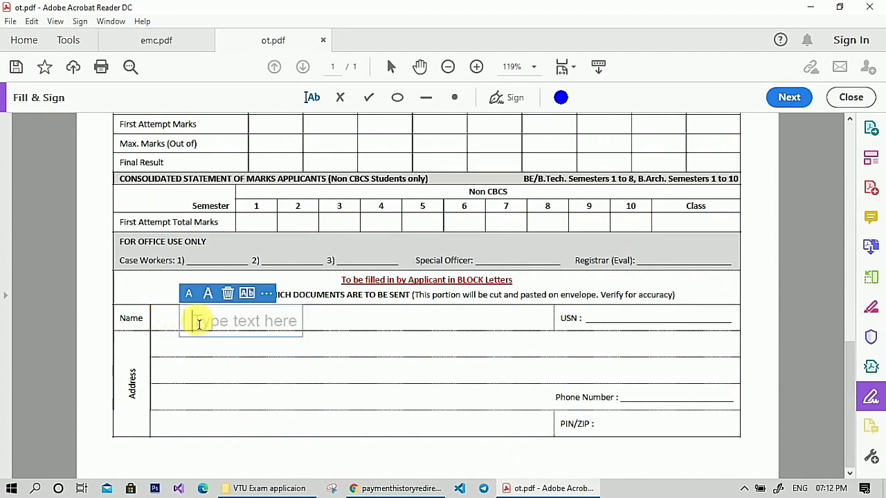
{"action": "type", "text": "ADAAD"}
{"action": "key", "text": "Escape"}
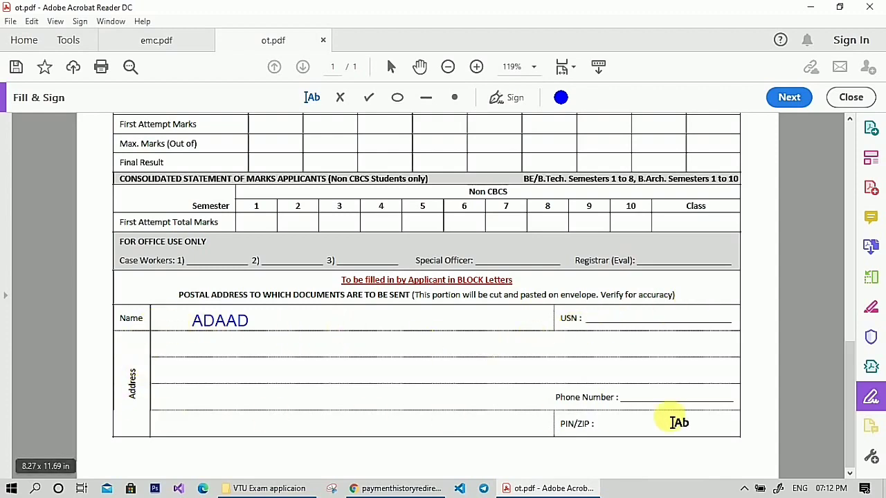
{"action": "scroll", "coordinate": [398, 330], "scroll_direction": "up", "scroll_amount": 10}
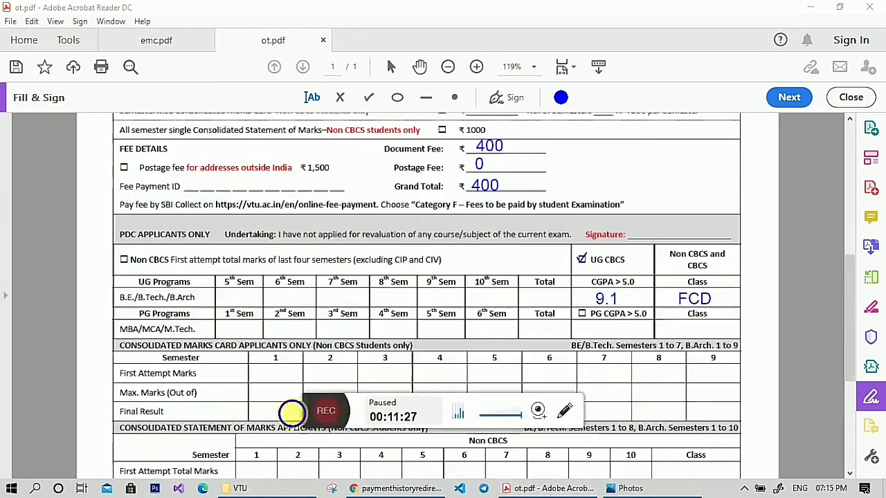
{"action": "scroll", "coordinate": [651, 242], "scroll_direction": "up", "scroll_amount": 8}
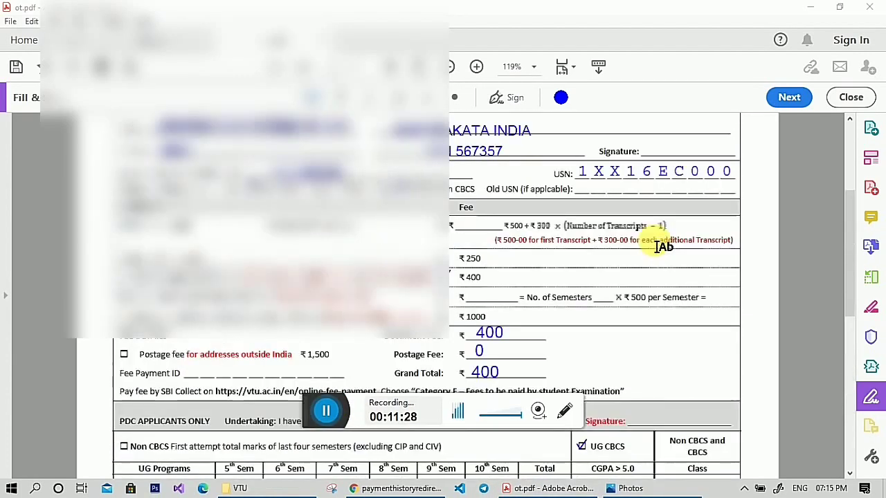
{"action": "scroll", "coordinate": [628, 239], "scroll_direction": "down", "scroll_amount": 2}
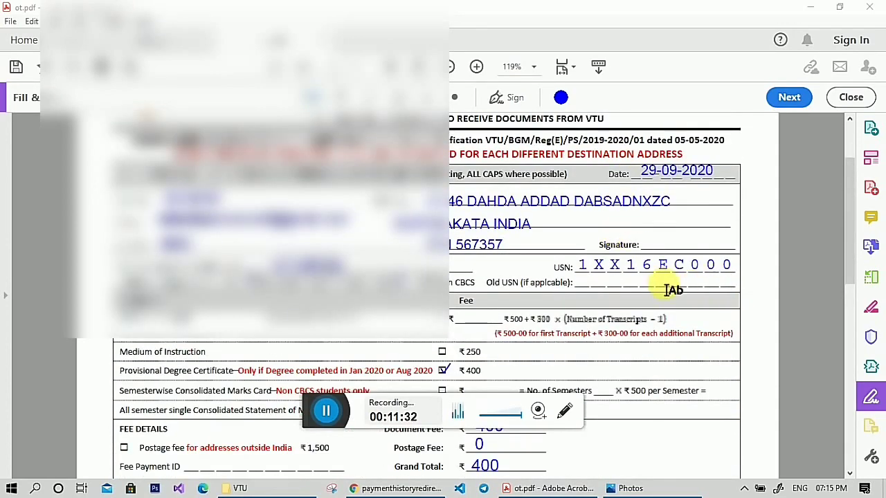
{"action": "scroll", "coordinate": [609, 325], "scroll_direction": "down", "scroll_amount": 3}
{"action": "scroll", "coordinate": [610, 329], "scroll_direction": "down", "scroll_amount": 10}
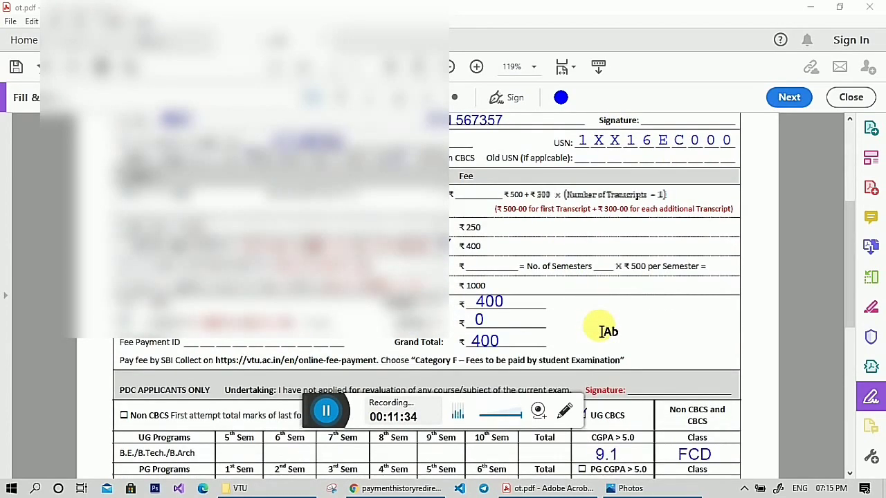
{"action": "scroll", "coordinate": [647, 314], "scroll_direction": "down", "scroll_amount": 3}
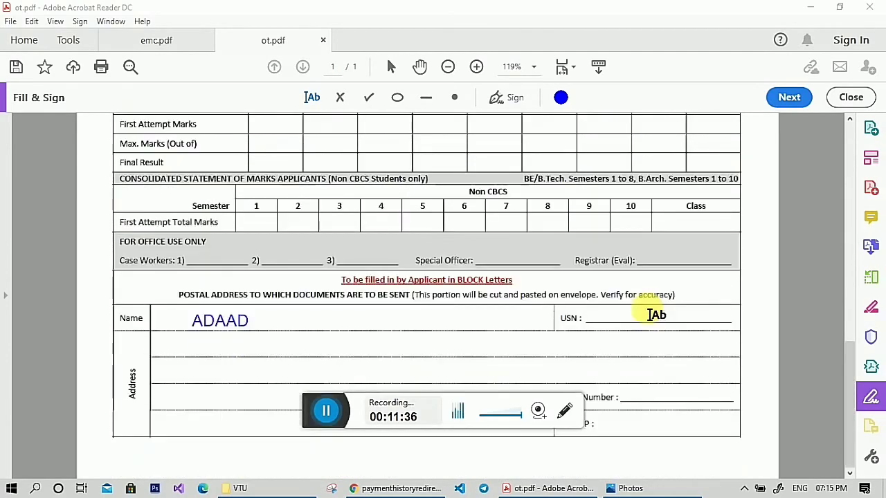
{"action": "scroll", "coordinate": [630, 310], "scroll_direction": "up", "scroll_amount": 6}
{"action": "scroll", "coordinate": [644, 291], "scroll_direction": "up", "scroll_amount": 5}
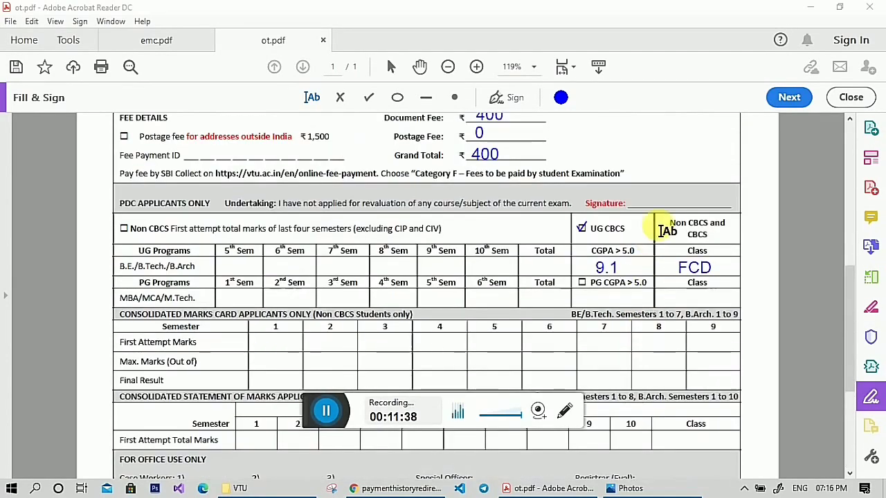
- Create an image signature from Signature.jpg
{"action": "left_click", "coordinate": [509, 102]}
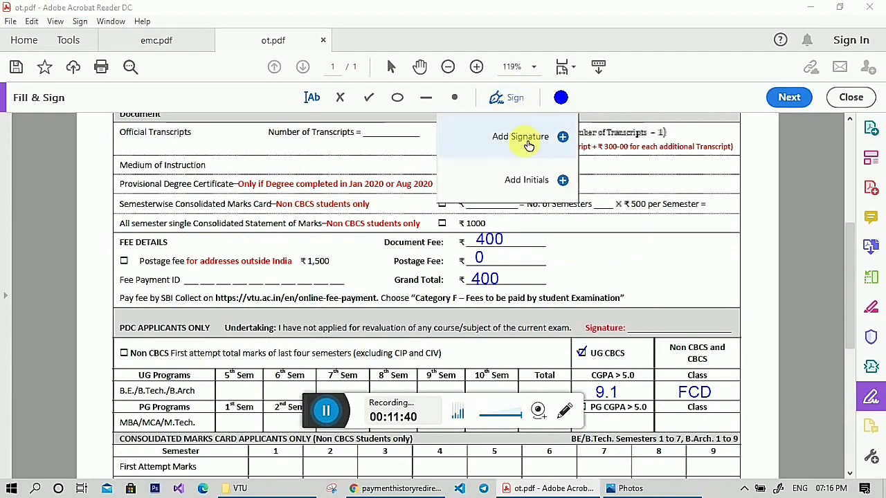
{"action": "left_click", "coordinate": [563, 138]}
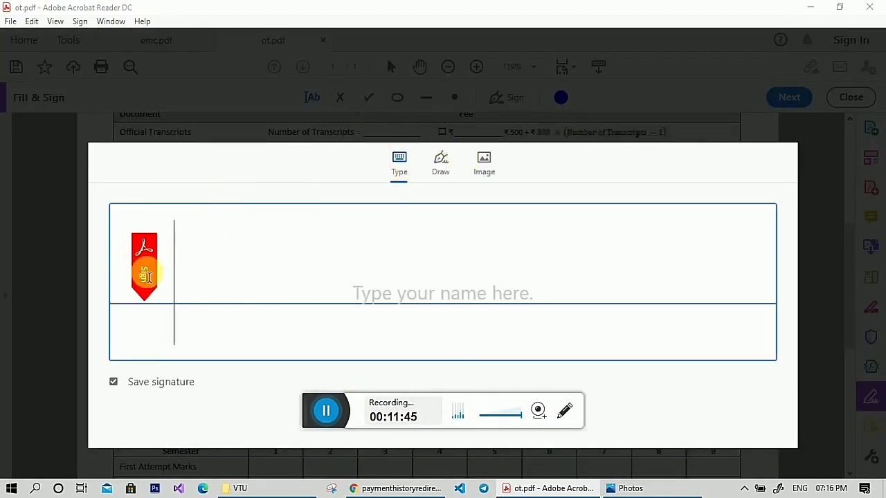
{"action": "left_click", "coordinate": [485, 170]}
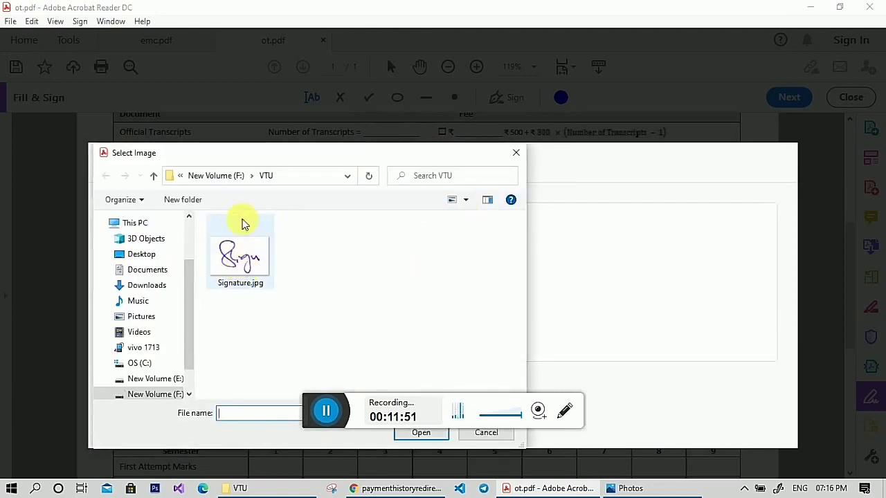
{"action": "left_click", "coordinate": [238, 253]}
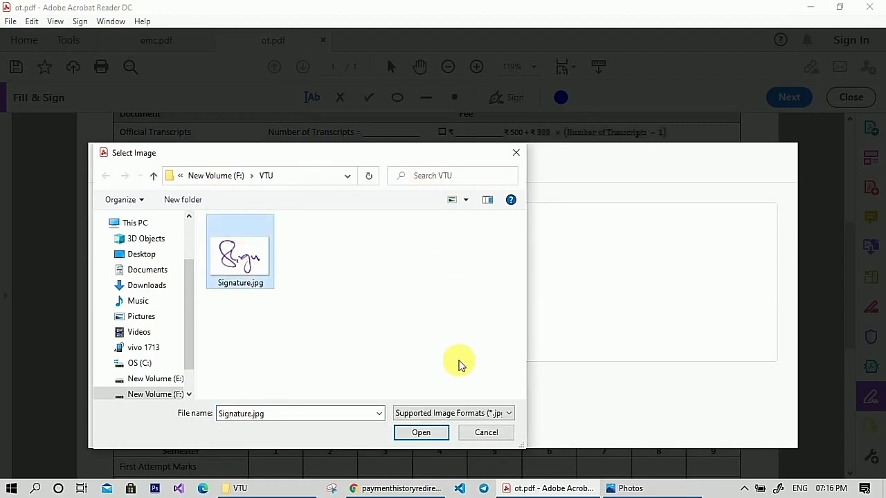
{"action": "left_click", "coordinate": [416, 436]}
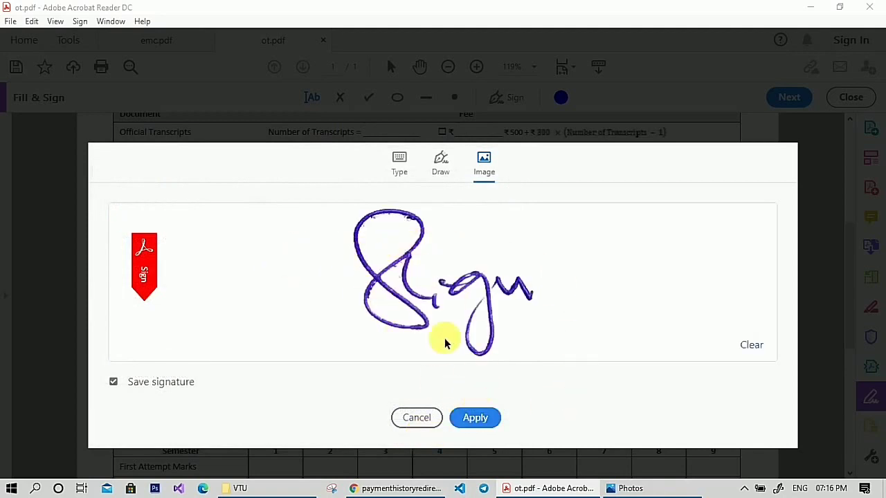
{"action": "left_click", "coordinate": [476, 418]}
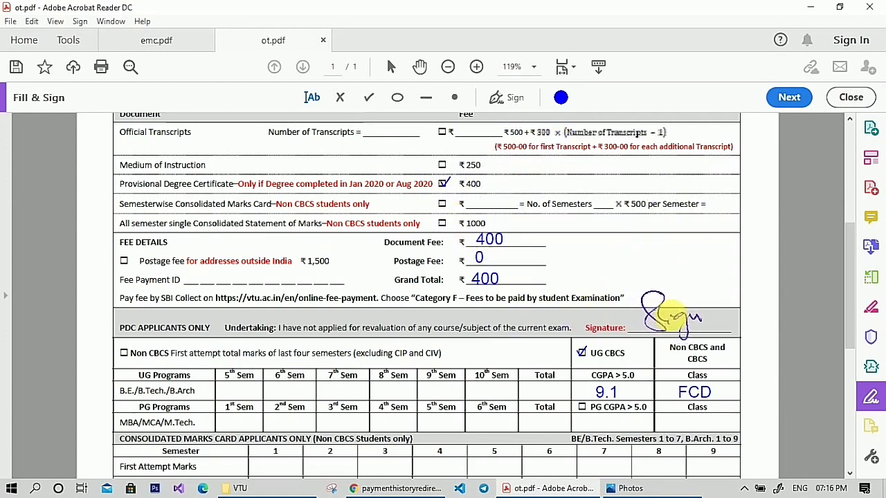
- Place the signature on the undertaking Signature line, shrinking and aligning it
{"action": "left_click", "coordinate": [672, 315]}
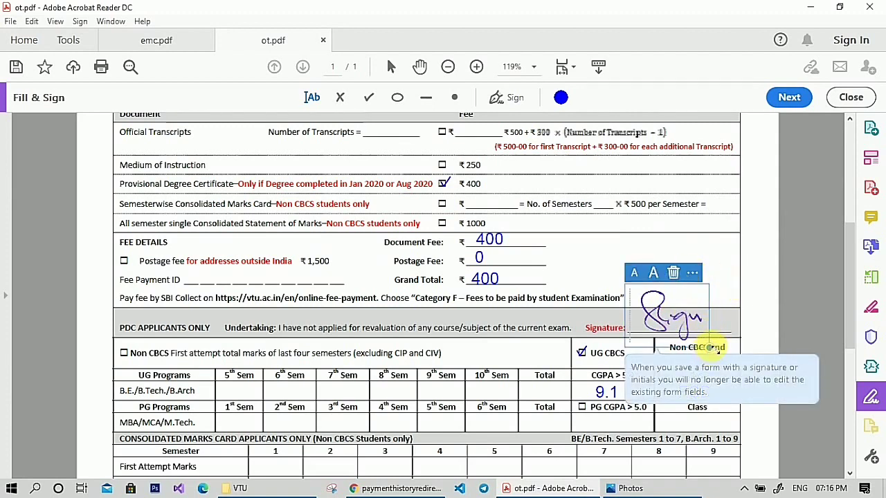
{"action": "left_click_drag", "start_coordinate": [718, 351], "coordinate": [689, 313]}
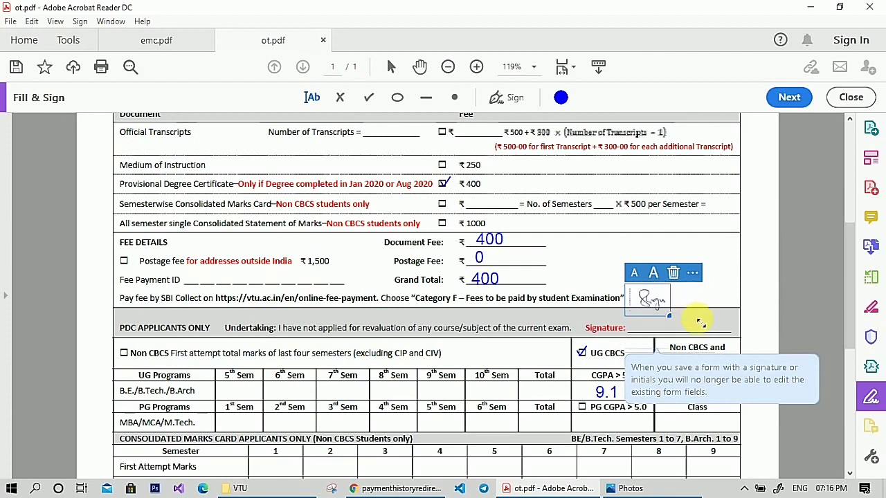
{"action": "left_click_drag", "start_coordinate": [656, 305], "coordinate": [675, 334]}
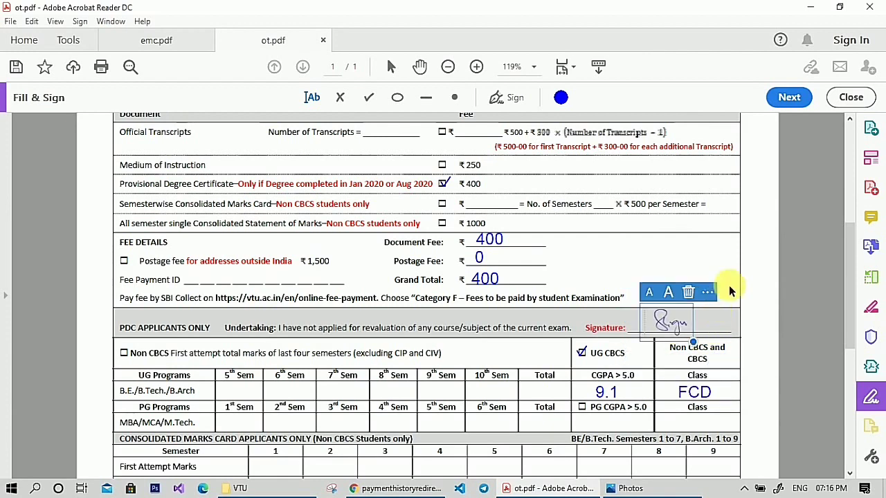
{"action": "scroll", "coordinate": [692, 263], "scroll_direction": "up", "scroll_amount": 2}
{"action": "scroll", "coordinate": [676, 259], "scroll_direction": "up", "scroll_amount": 7}
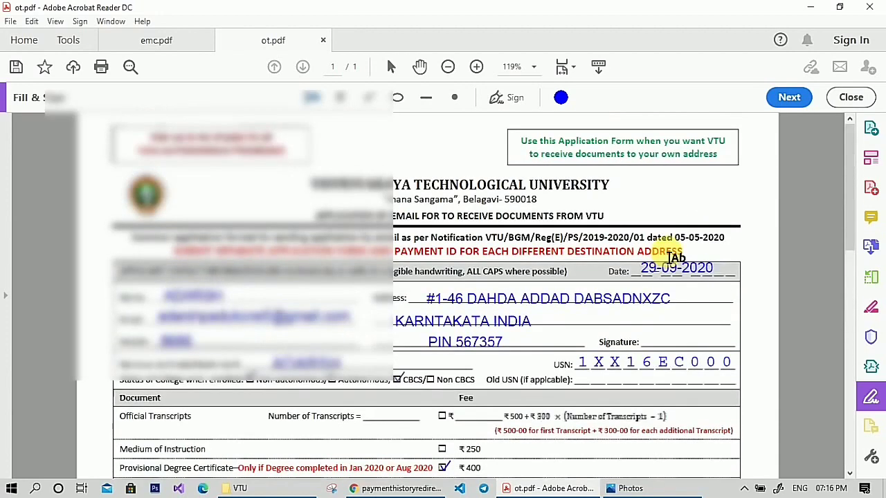
{"action": "scroll", "coordinate": [675, 325], "scroll_direction": "down", "scroll_amount": 1}
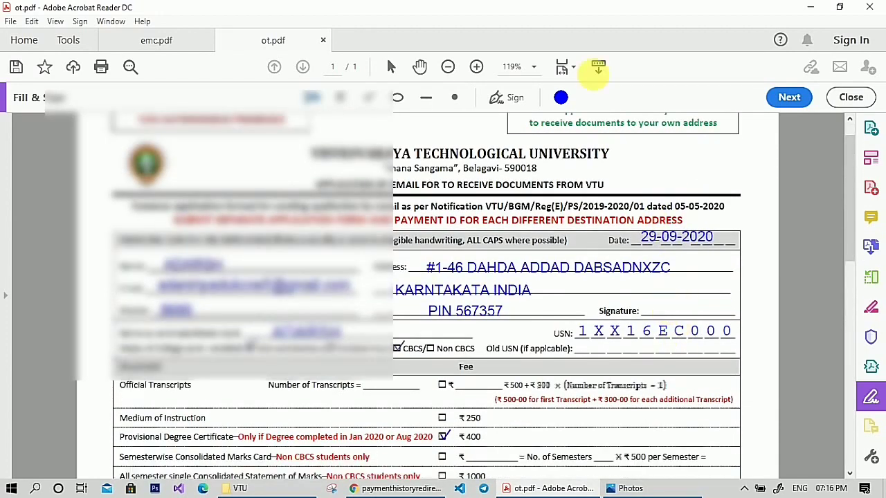
- Add the saved signature to the top Signature line beside the PIN
{"action": "left_click", "coordinate": [516, 99]}
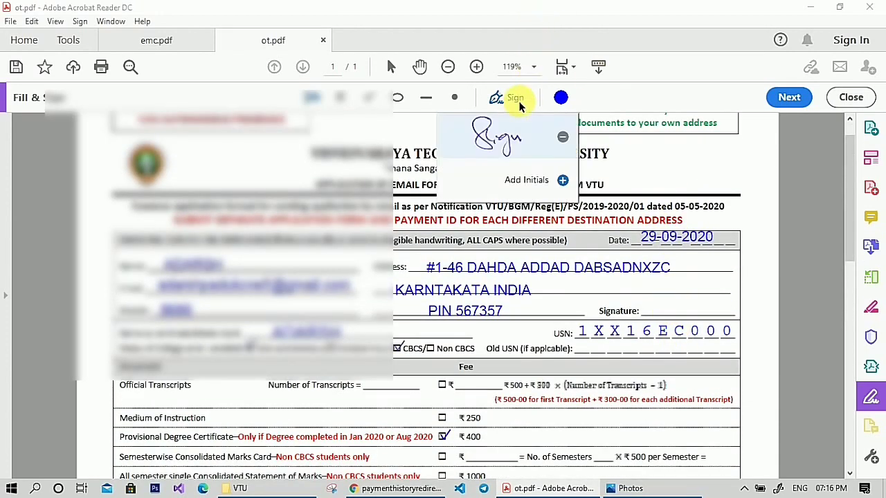
{"action": "left_click", "coordinate": [504, 152]}
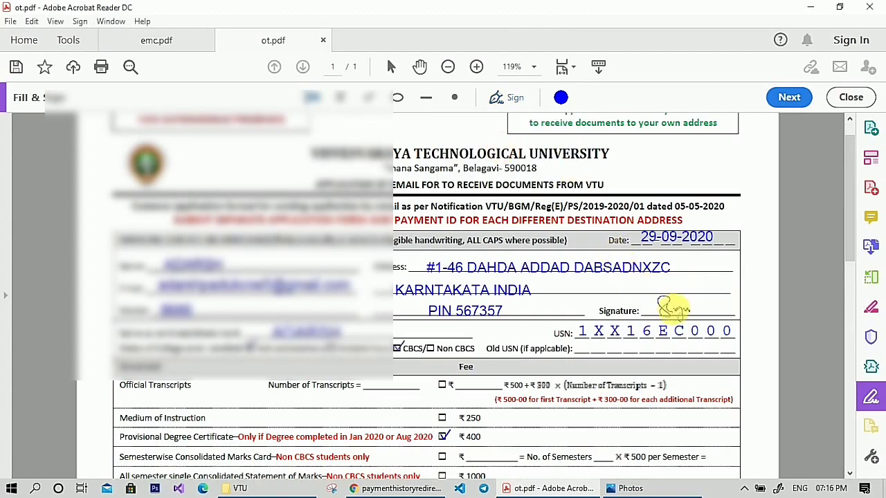
{"action": "left_click", "coordinate": [674, 307]}
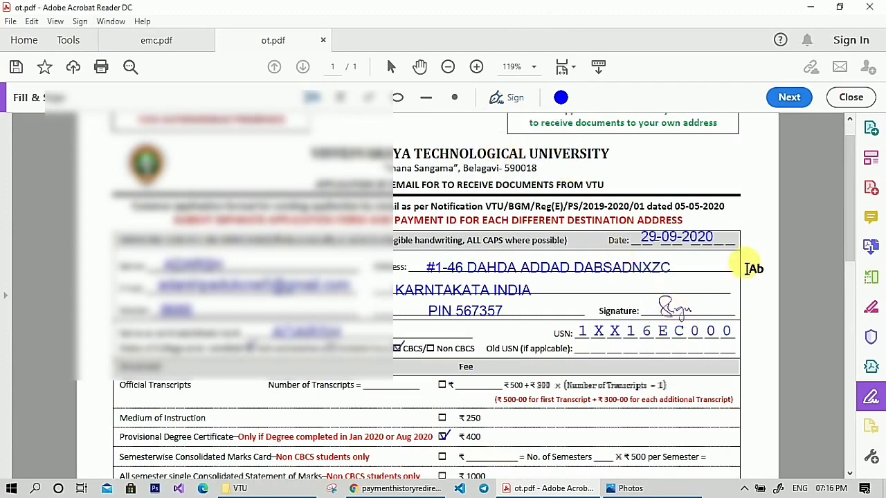
{"action": "scroll", "coordinate": [526, 295], "scroll_direction": "down", "scroll_amount": 3}
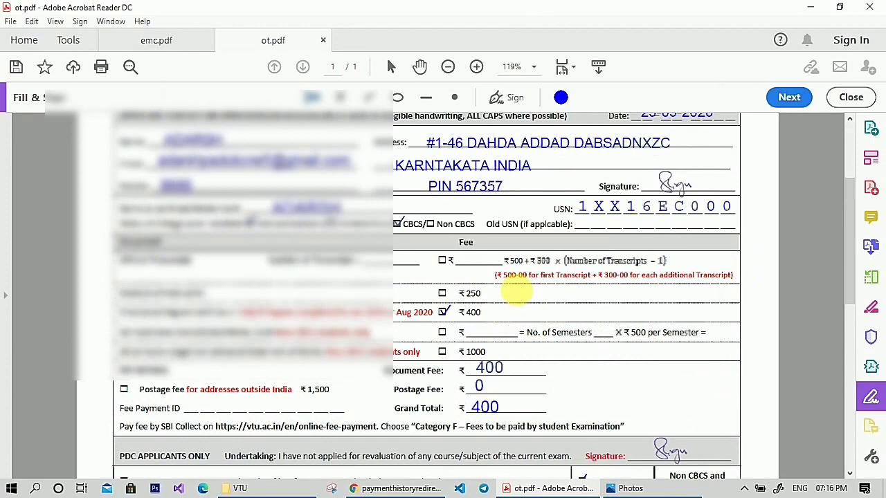
{"action": "key", "text": "ctrl+s"}
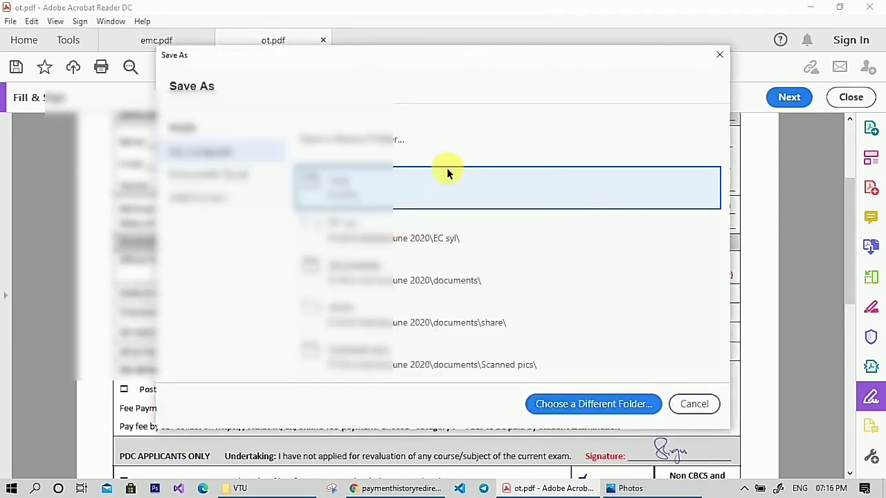
- Save the copy as 'ot form filled.pdf' in the F:\VTU folder
{"action": "left_click", "coordinate": [414, 196]}
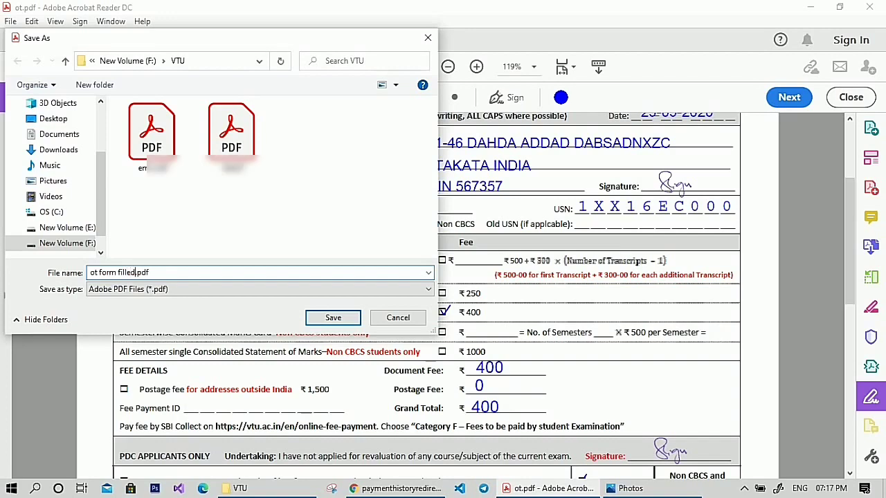
{"action": "key", "text": "Return"}
{"action": "scroll", "coordinate": [263, 242], "scroll_direction": "up", "scroll_amount": 1}
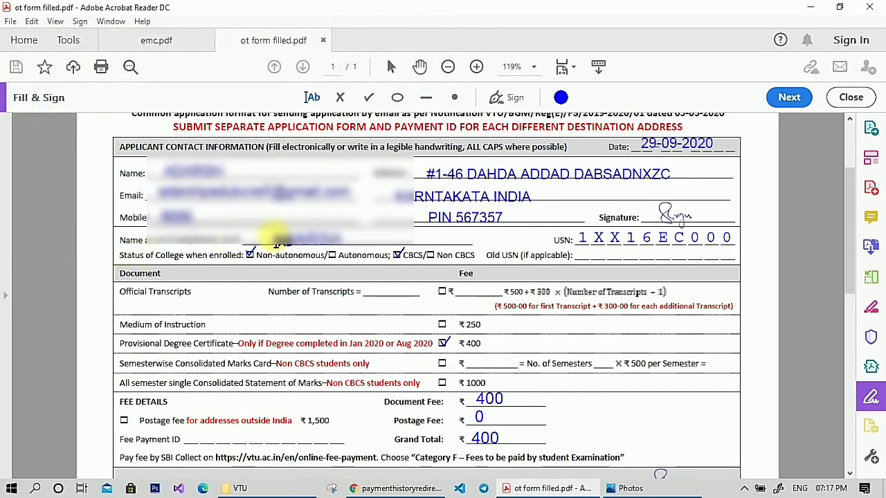
- Switch to emc.pdf and start Fill & Sign to fill it yourself
{"action": "left_click", "coordinate": [157, 42]}
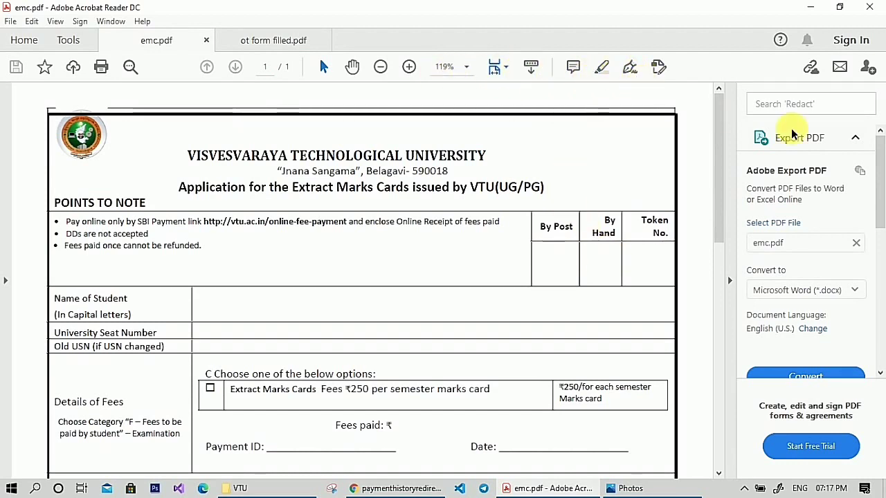
{"action": "left_click_drag", "start_coordinate": [880, 220], "coordinate": [878, 362]}
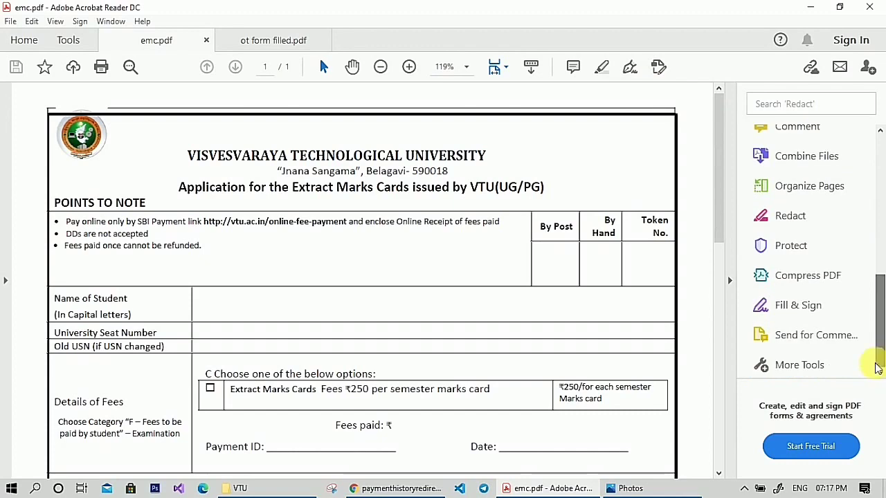
{"action": "left_click", "coordinate": [798, 306]}
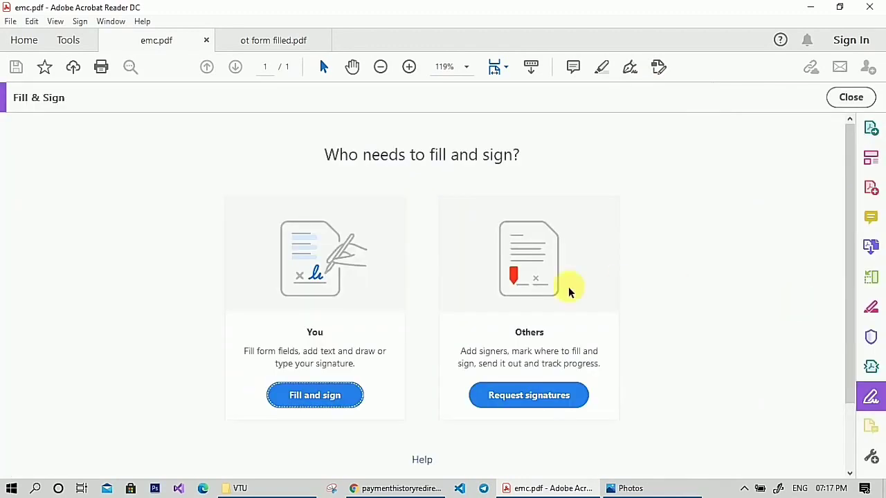
{"action": "left_click", "coordinate": [332, 395]}
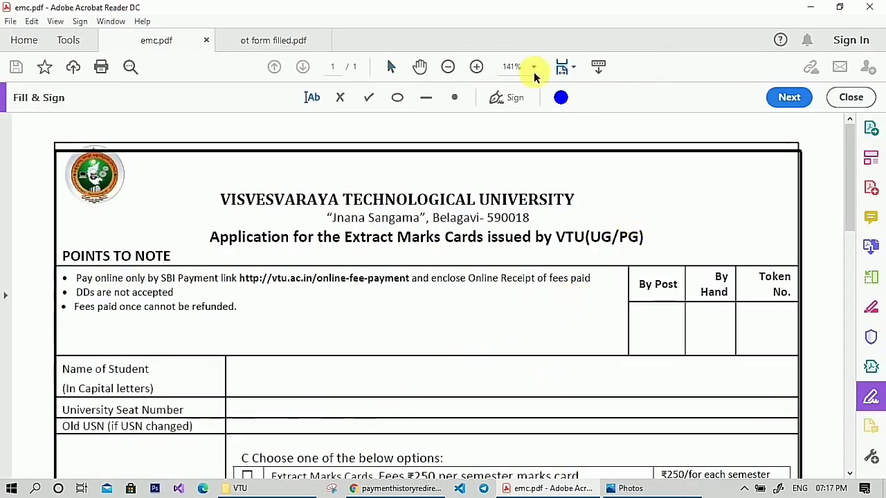
- Tick the By Post cell, removing the stray By Hand check mark
{"action": "left_click", "coordinate": [369, 98]}
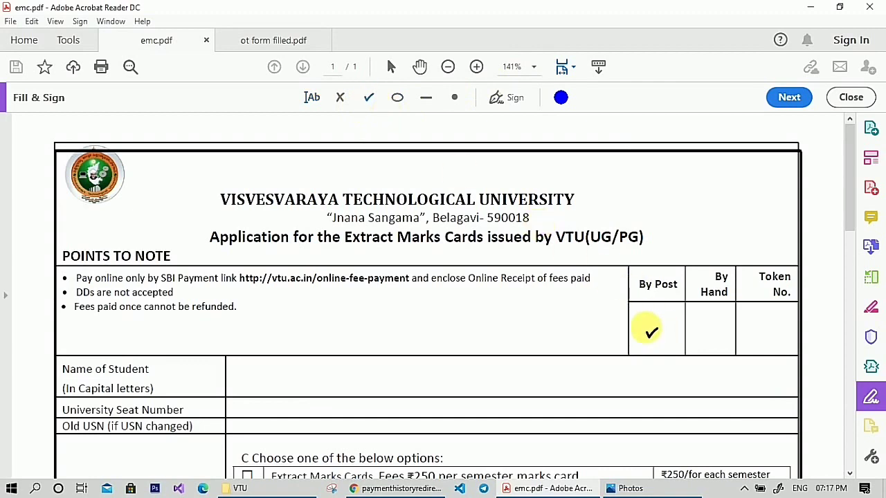
{"action": "left_click", "coordinate": [657, 326]}
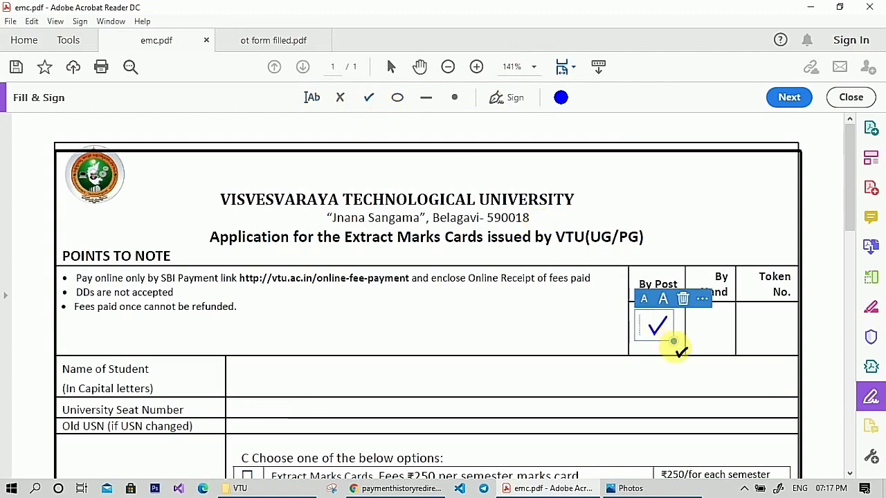
{"action": "left_click_drag", "start_coordinate": [675, 341], "coordinate": [686, 356]}
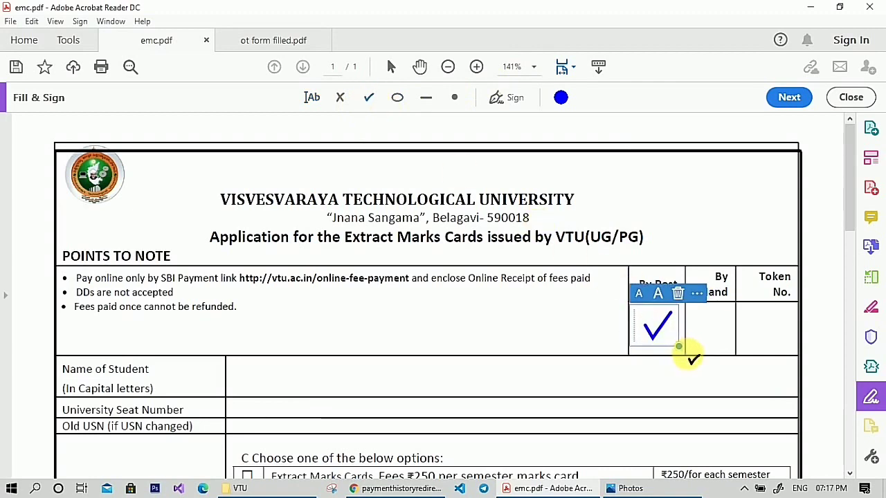
{"action": "left_click", "coordinate": [720, 267]}
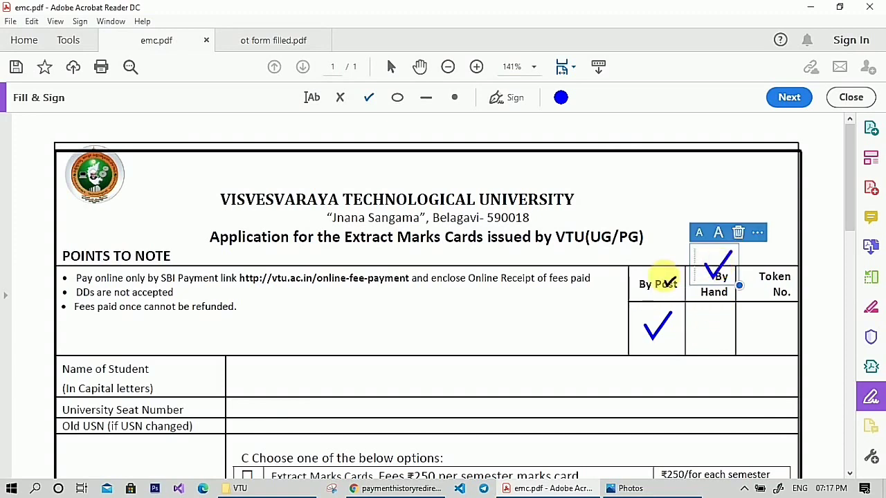
{"action": "left_click", "coordinate": [737, 234]}
{"action": "scroll", "coordinate": [255, 291], "scroll_direction": "down", "scroll_amount": 2}
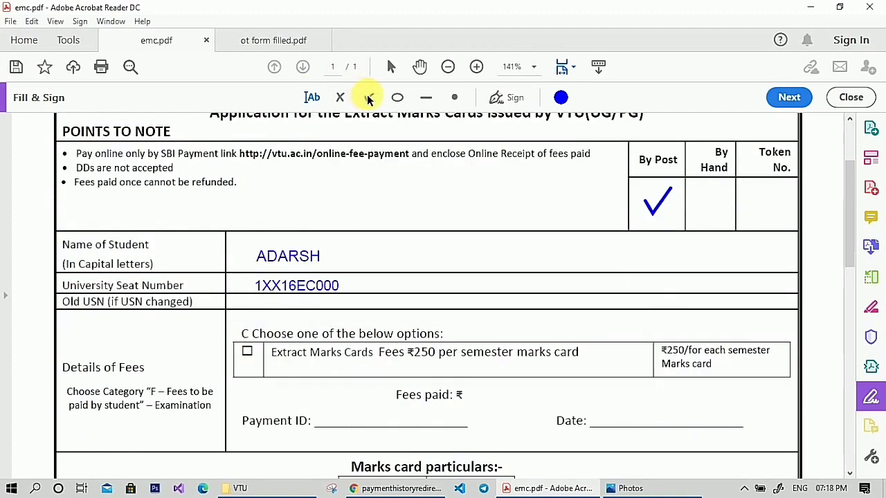
- Tick the Extract Marks Cards checkbox, fitting the mark and removing the extra one
{"action": "left_click", "coordinate": [369, 97]}
{"action": "left_click", "coordinate": [249, 352]}
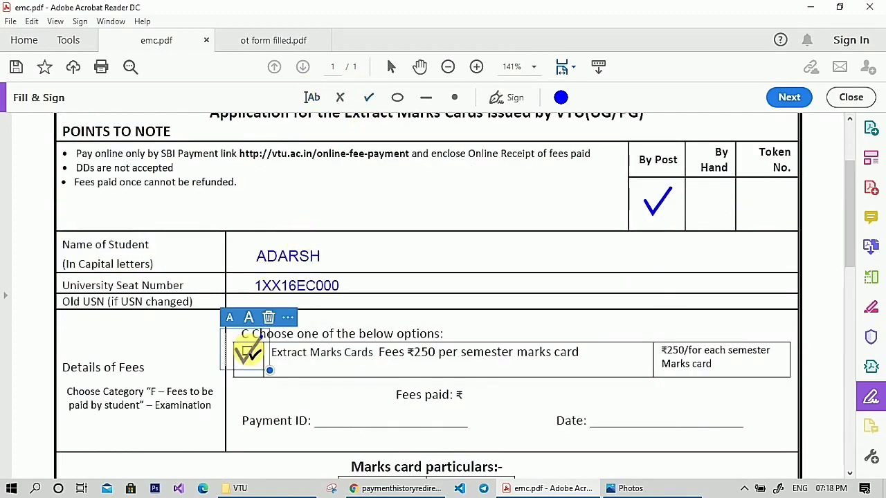
{"action": "left_click_drag", "start_coordinate": [270, 372], "coordinate": [257, 356]}
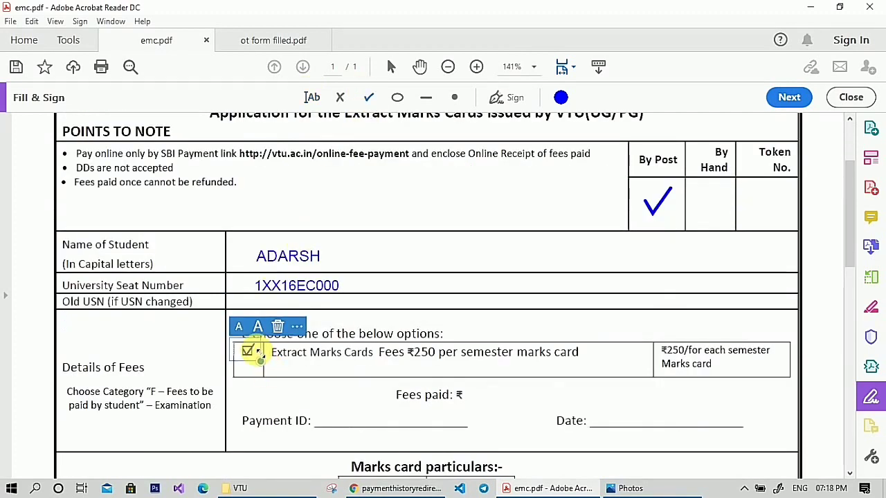
{"action": "left_click", "coordinate": [292, 355]}
{"action": "left_click", "coordinate": [320, 329]}
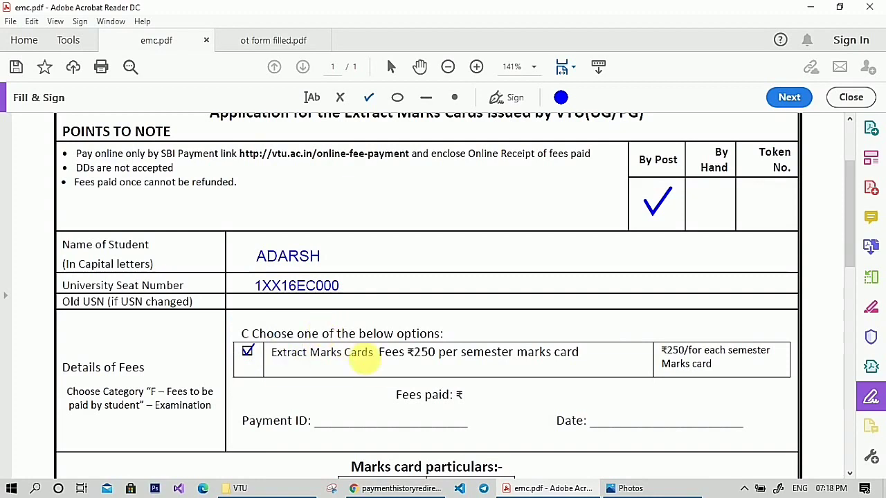
- Enter 250 as Fees paid and 29-09-2020 on the Date line
{"action": "left_click", "coordinate": [312, 97]}
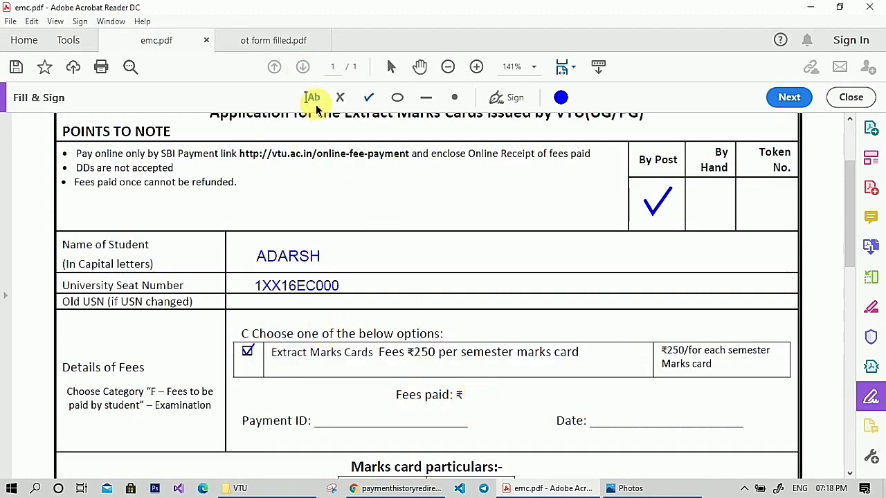
{"action": "left_click", "coordinate": [484, 400]}
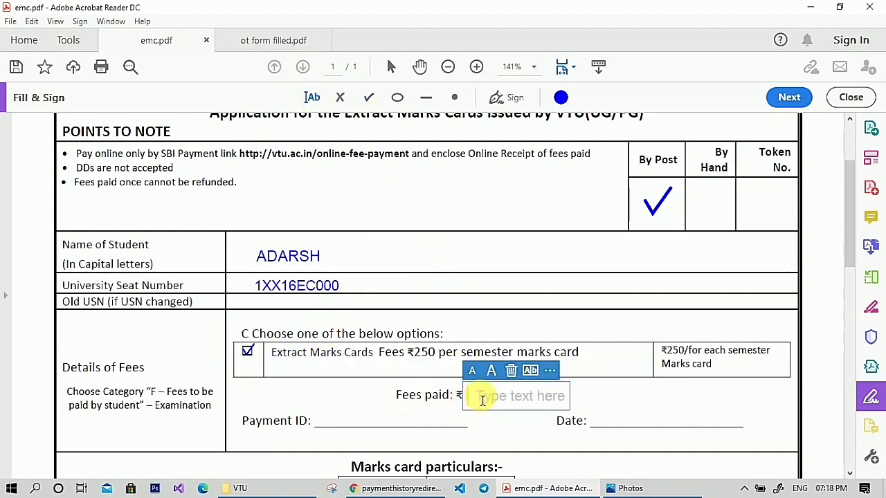
{"action": "left_click", "coordinate": [626, 431]}
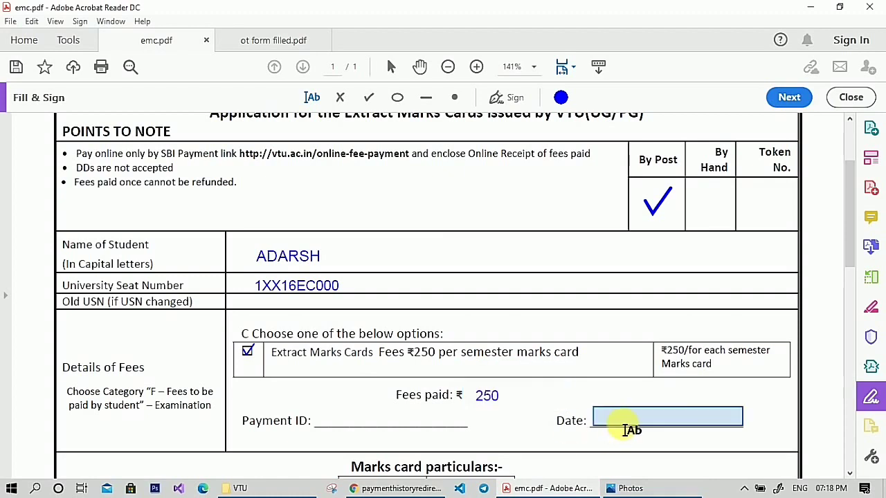
{"action": "left_click", "coordinate": [627, 425]}
{"action": "type", "text": "2"}
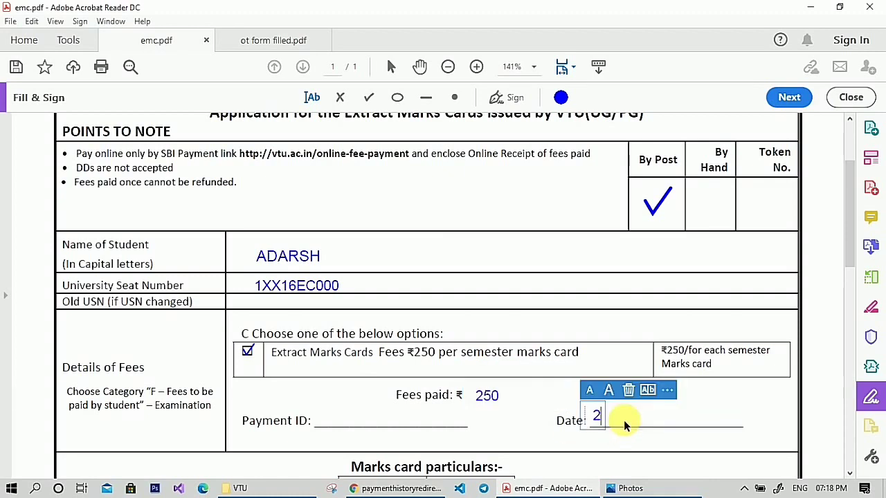
{"action": "type", "text": "9"}
{"action": "left_click", "coordinate": [614, 442]}
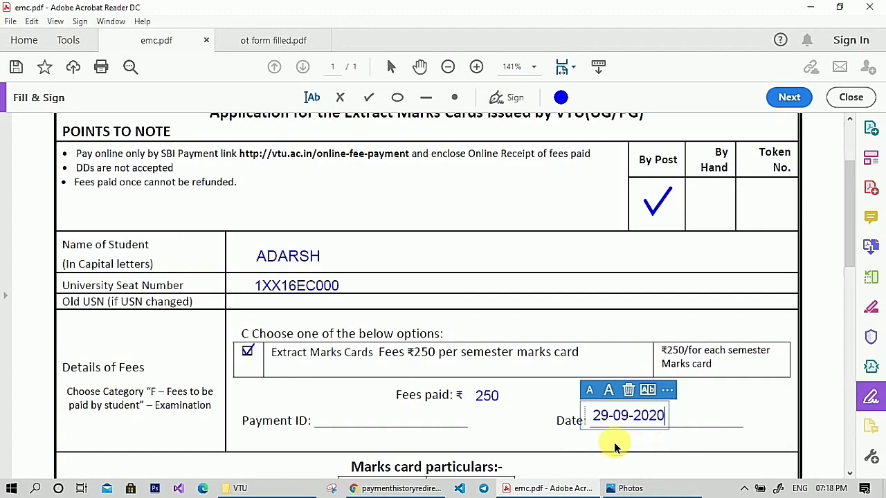
{"action": "left_click", "coordinate": [691, 411]}
- Paste the payment ID copied from Chrome onto the Payment ID line
{"action": "left_click", "coordinate": [367, 422]}
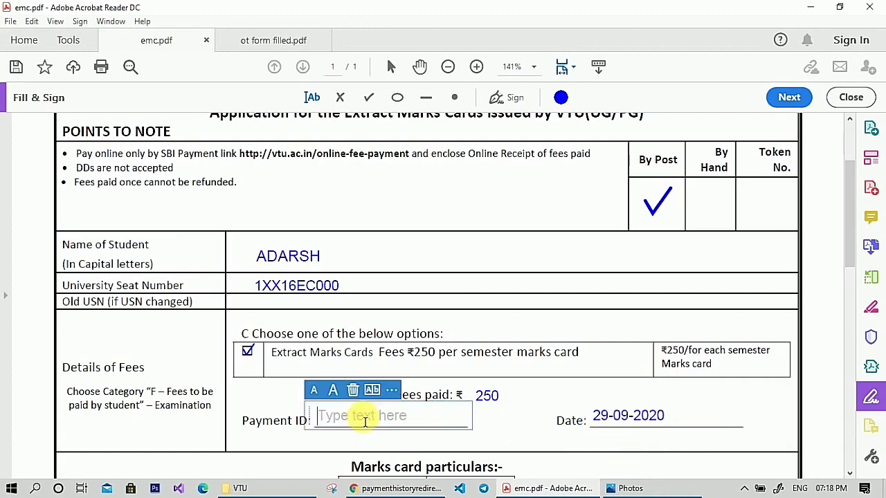
{"action": "left_click", "coordinate": [395, 488]}
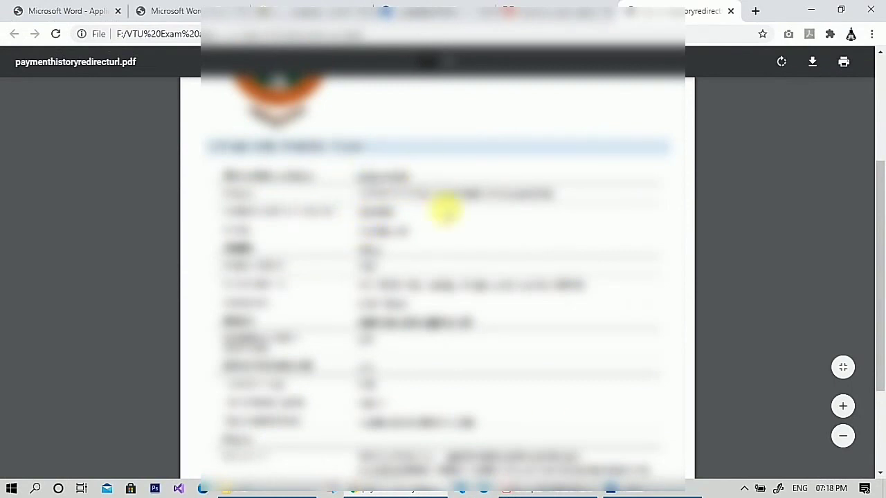
{"action": "left_click", "coordinate": [564, 487]}
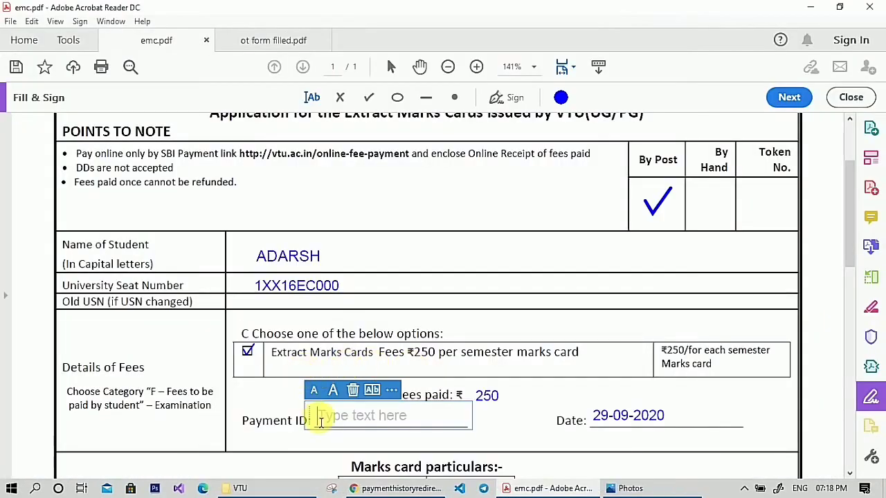
{"action": "type", "text": "DUD12343"}
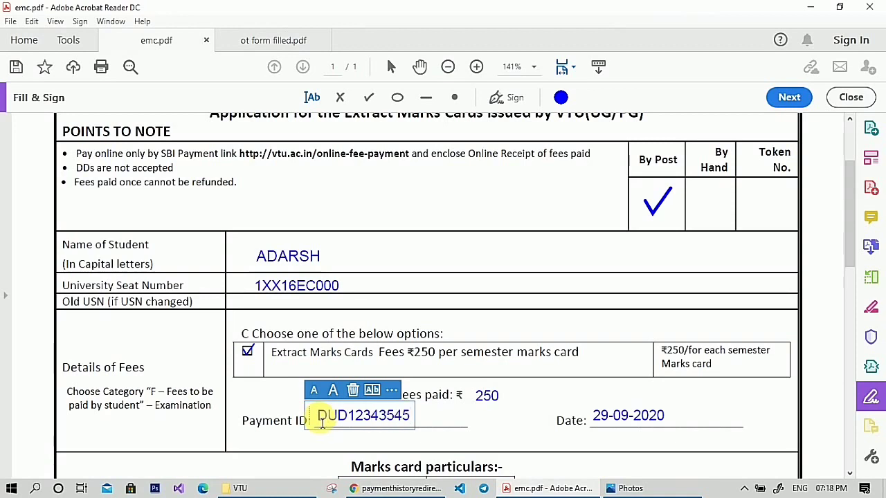
{"action": "left_click", "coordinate": [515, 422]}
{"action": "scroll", "coordinate": [433, 400], "scroll_direction": "down", "scroll_amount": 3}
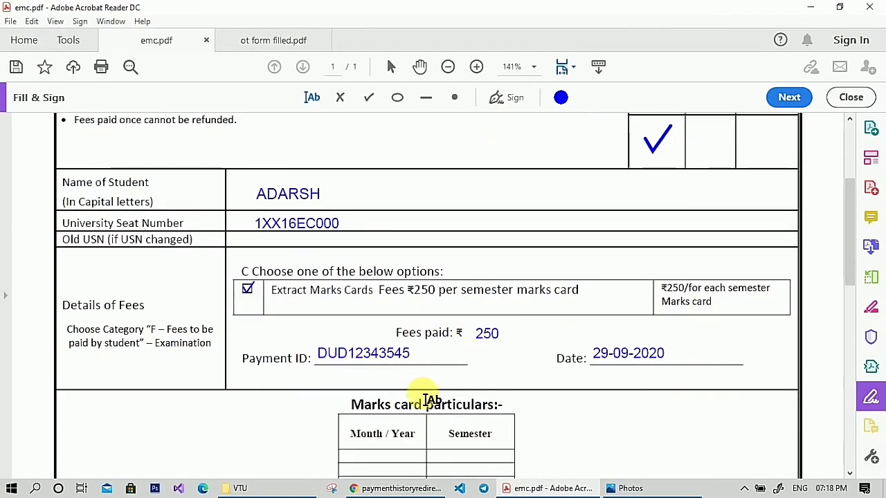
- Align the 8th semester entry directly under 7th in the marks card table
{"action": "scroll", "coordinate": [432, 400], "scroll_direction": "down", "scroll_amount": 2}
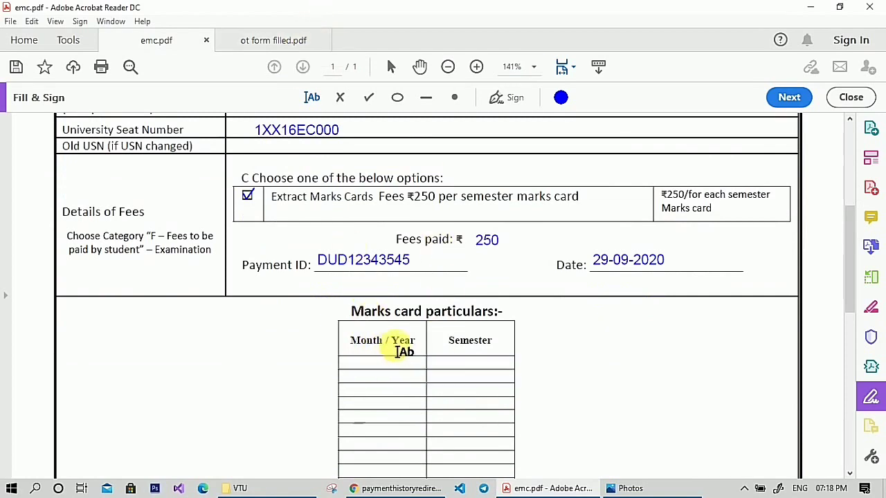
{"action": "scroll", "coordinate": [411, 356], "scroll_direction": "down", "scroll_amount": 1}
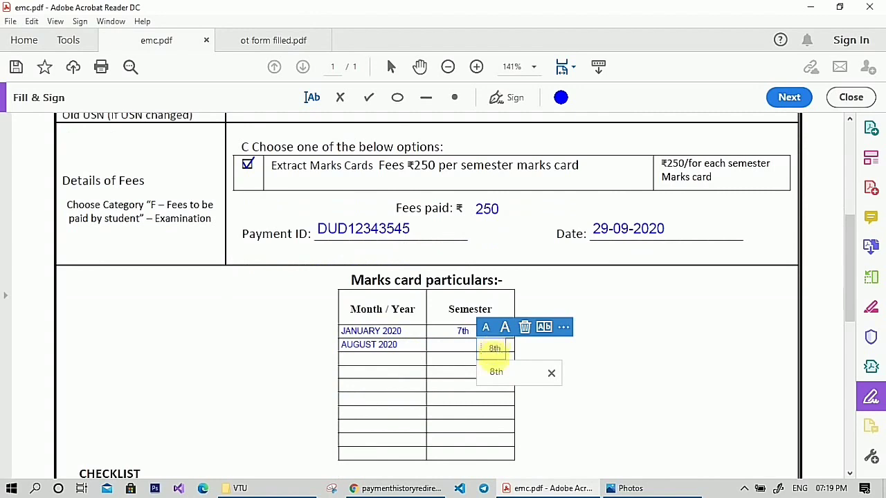
{"action": "left_click", "coordinate": [496, 372]}
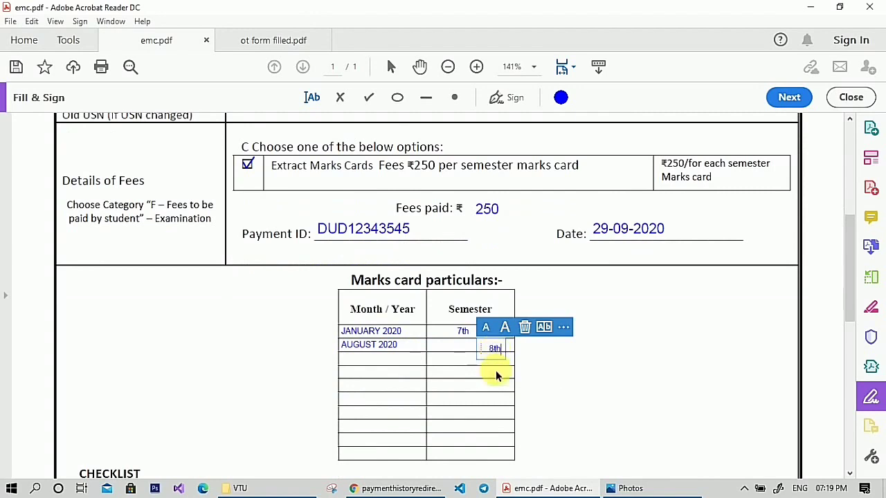
{"action": "left_click_drag", "start_coordinate": [485, 347], "coordinate": [466, 351]}
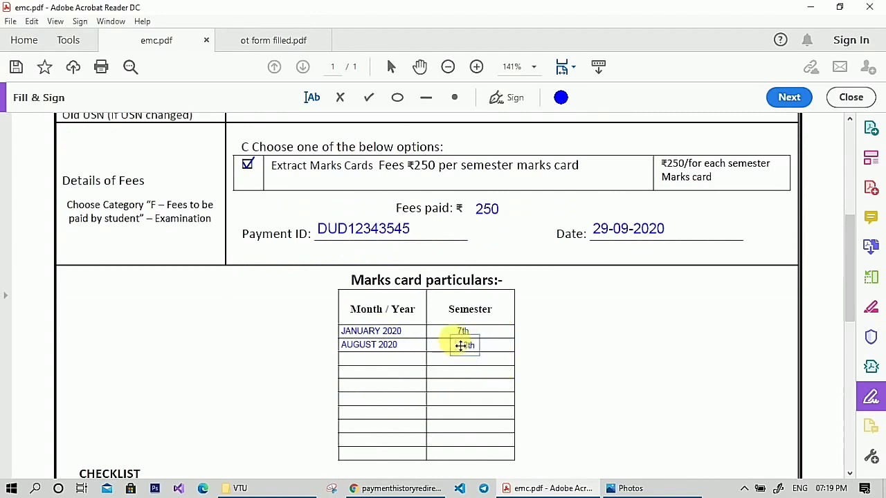
{"action": "left_click", "coordinate": [593, 360]}
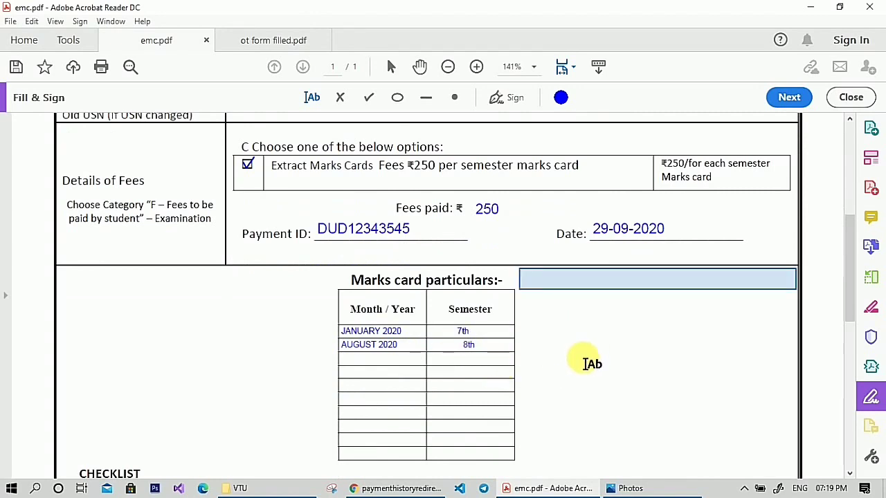
{"action": "scroll", "coordinate": [584, 363], "scroll_direction": "down", "scroll_amount": 5}
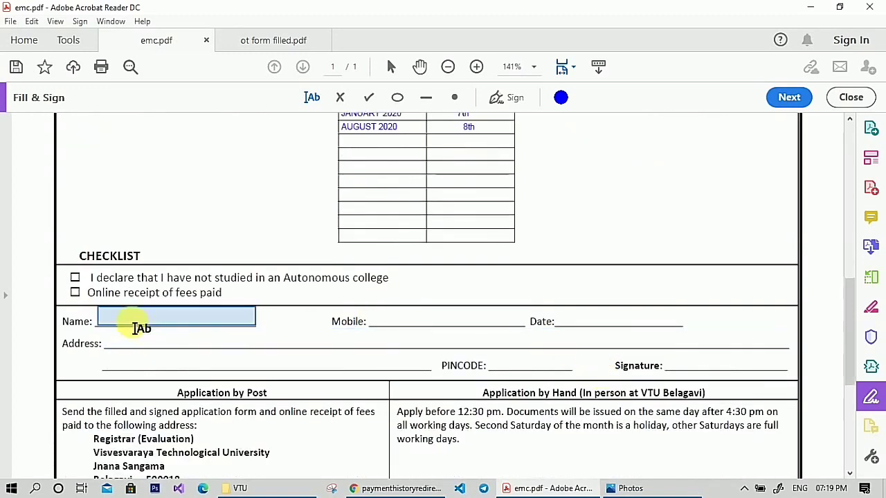
- Tick the autonomous college declaration and Online receipt of fees paid boxes
{"action": "left_click", "coordinate": [369, 97]}
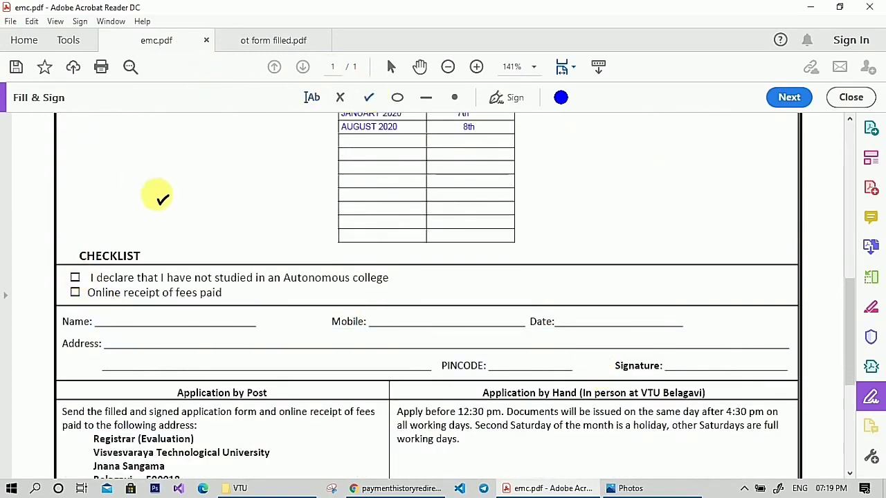
{"action": "left_click", "coordinate": [85, 277]}
{"action": "left_click", "coordinate": [74, 277]}
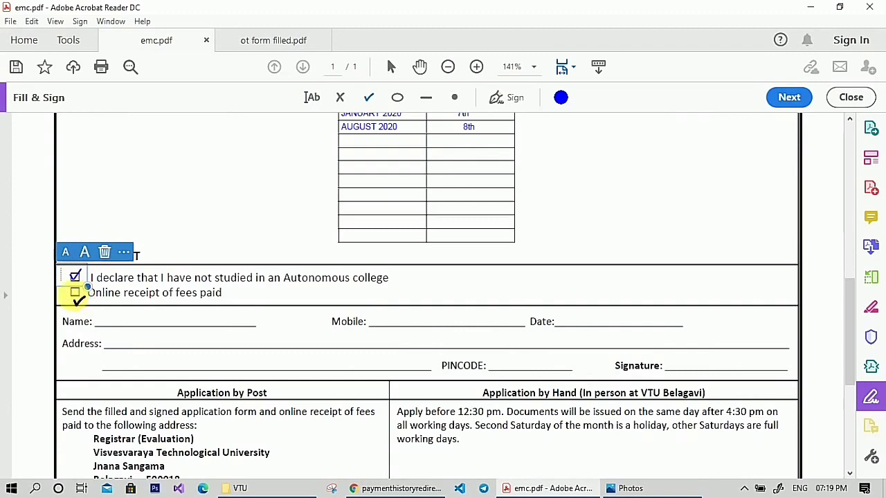
{"action": "left_click", "coordinate": [77, 292]}
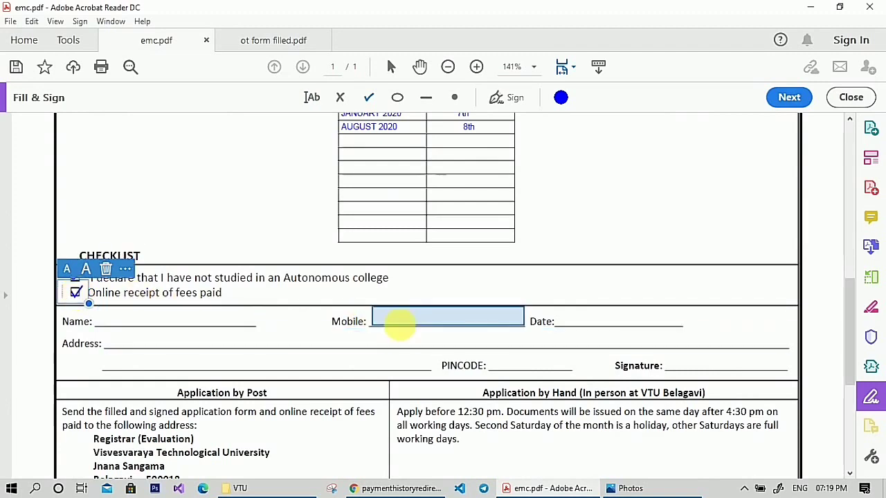
{"action": "left_click", "coordinate": [409, 328]}
{"action": "left_click", "coordinate": [597, 321]}
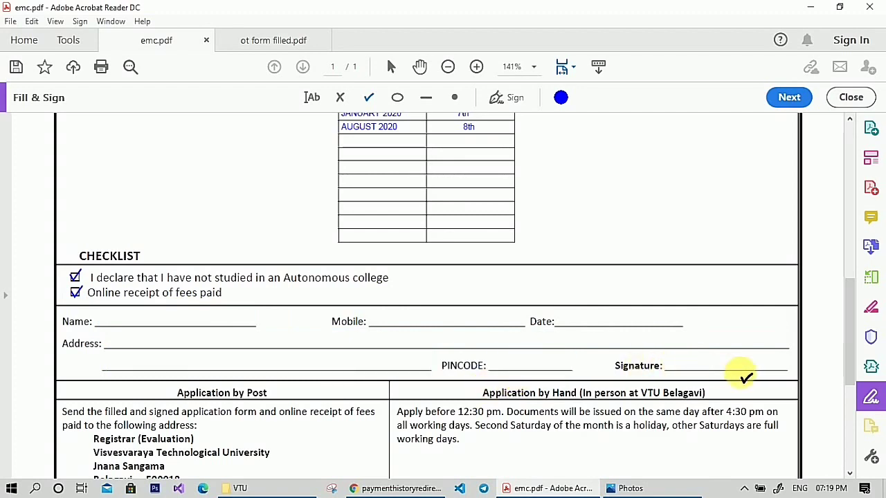
- Place the saved signature on the Signature line beside PINCODE
{"action": "left_click", "coordinate": [510, 100]}
{"action": "left_click", "coordinate": [510, 100]}
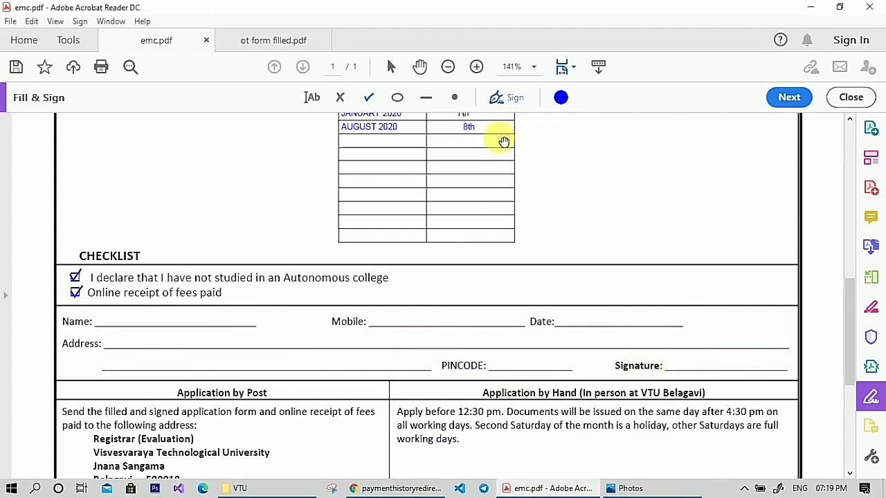
{"action": "left_click", "coordinate": [706, 360]}
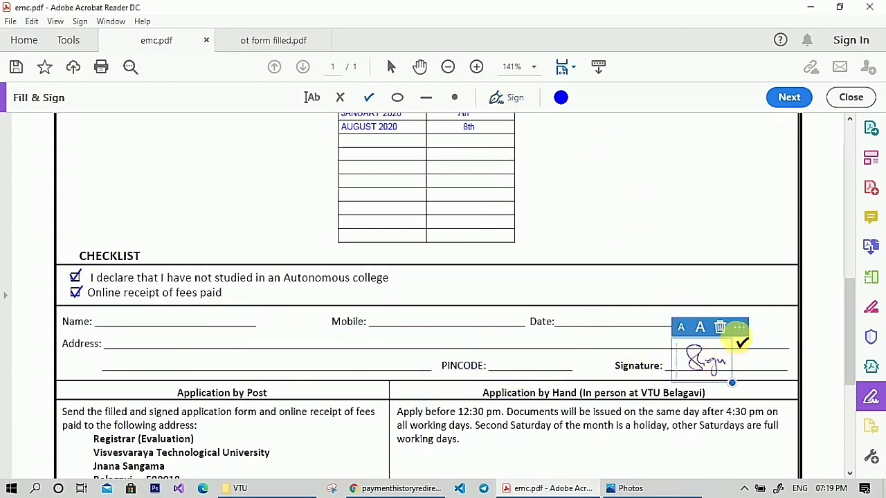
{"action": "scroll", "coordinate": [623, 332], "scroll_direction": "down", "scroll_amount": 3}
{"action": "scroll", "coordinate": [362, 339], "scroll_direction": "down", "scroll_amount": 2}
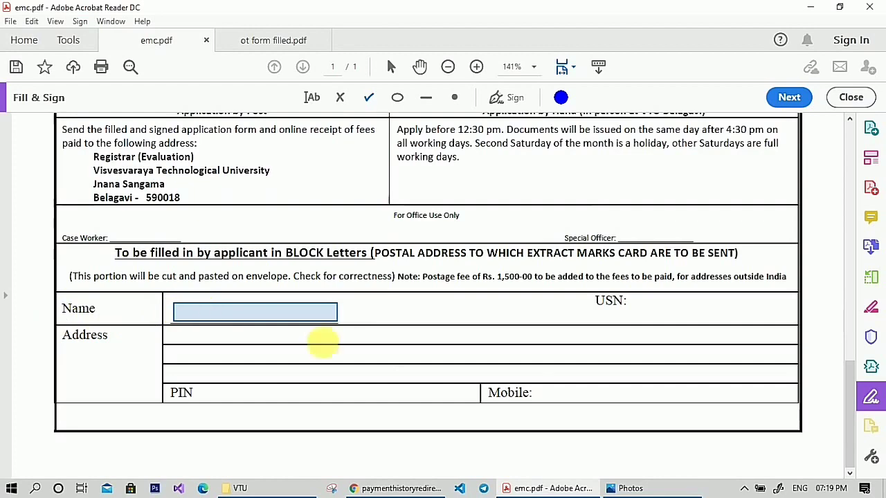
- Discard the empty Mobile text box and save the copy as 'emc form filled.pdf' in VTU
{"action": "left_click", "coordinate": [603, 397]}
{"action": "key", "text": "Escape"}
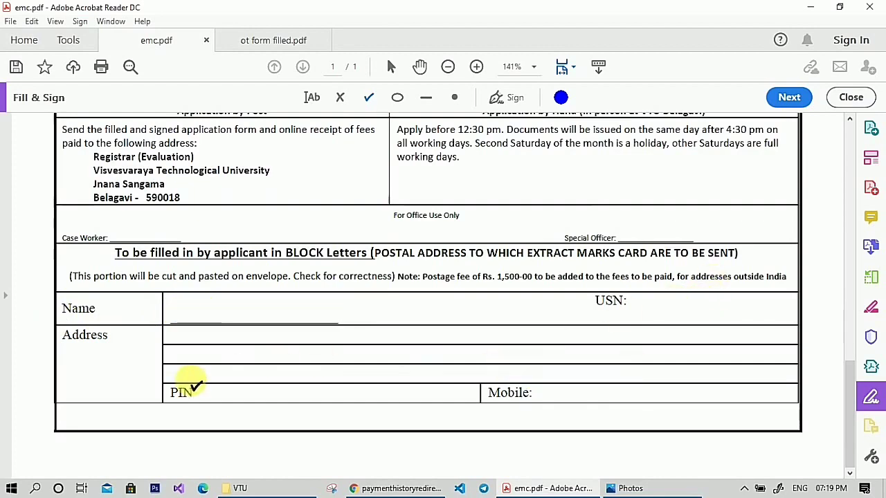
{"action": "scroll", "coordinate": [366, 332], "scroll_direction": "up", "scroll_amount": 3}
{"action": "scroll", "coordinate": [373, 279], "scroll_direction": "up", "scroll_amount": 6}
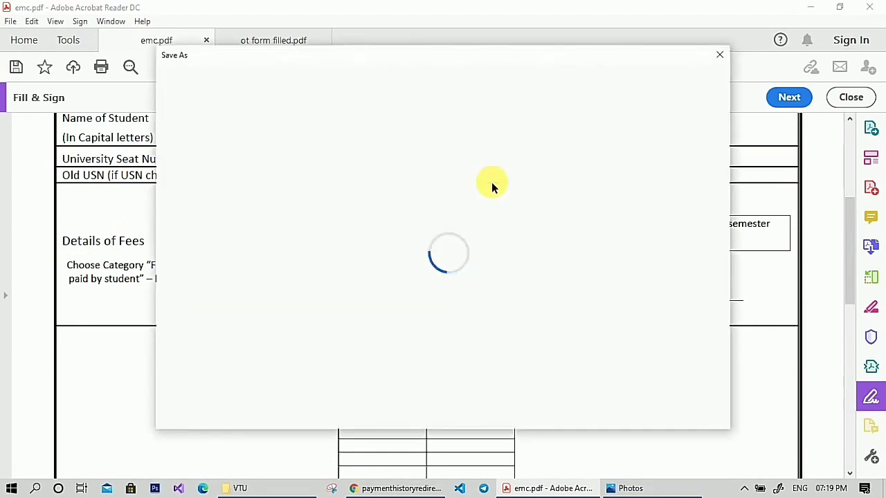
{"action": "left_click", "coordinate": [400, 184]}
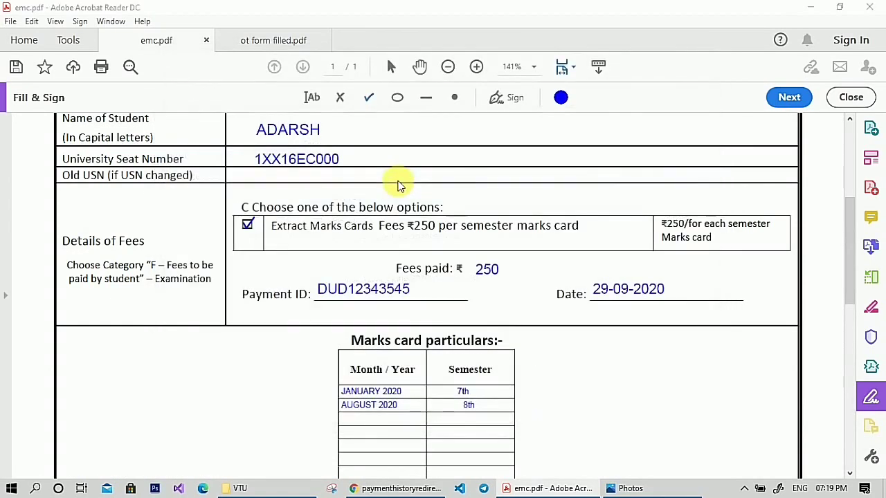
{"action": "left_click", "coordinate": [110, 272]}
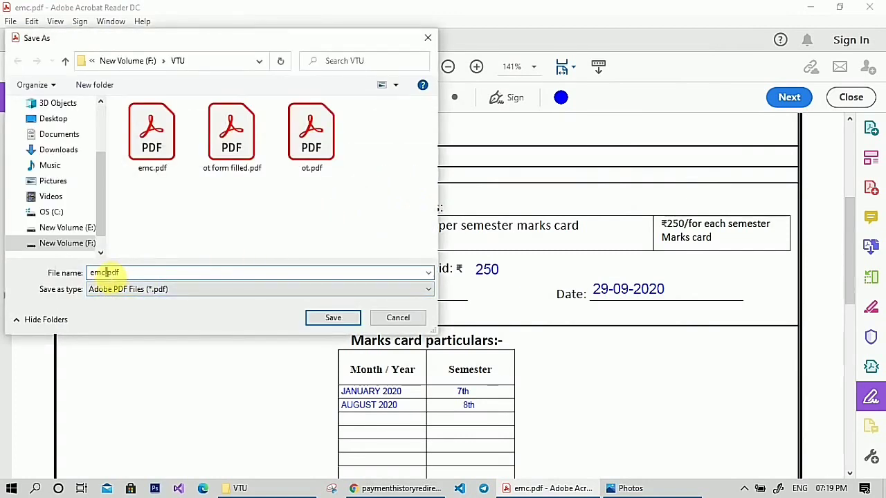
{"action": "type", "text": "form fil"}
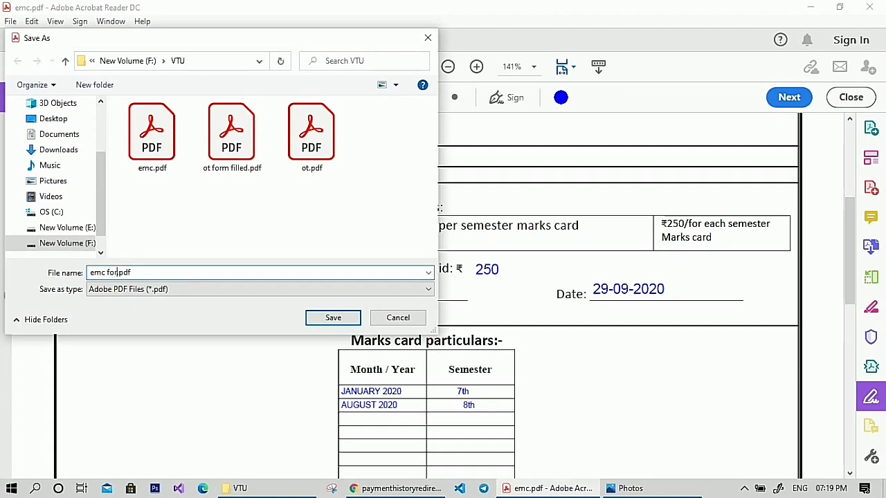
{"action": "type", "text": "led"}
{"action": "key", "text": "Return"}
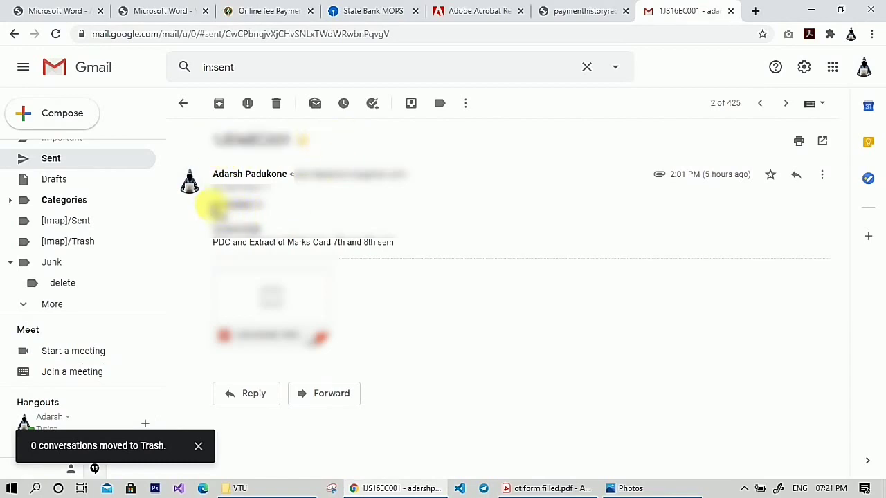
- Highlight the sender header and the 'PDC and Extract of Marks Card' line, then expand the sent message's sender and recipient details
{"action": "left_click_drag", "start_coordinate": [214, 210], "coordinate": [271, 203]}
{"action": "left_click", "coordinate": [271, 204]}
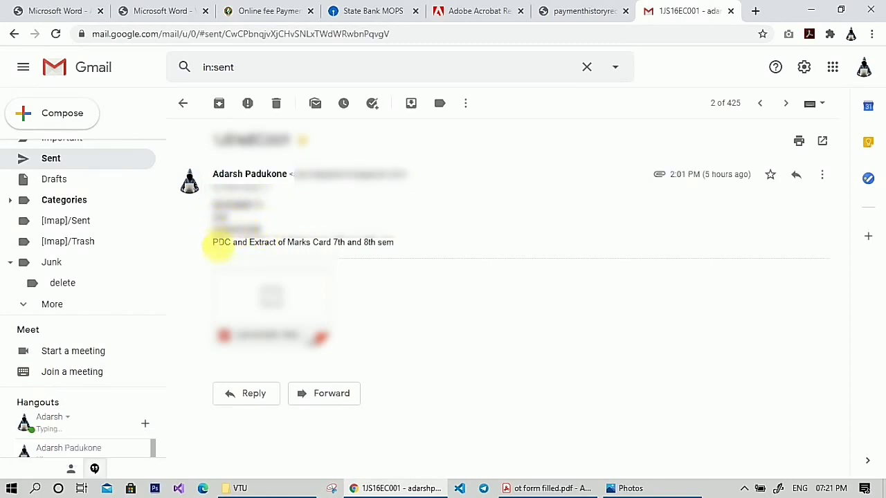
{"action": "left_click_drag", "start_coordinate": [220, 245], "coordinate": [401, 250]}
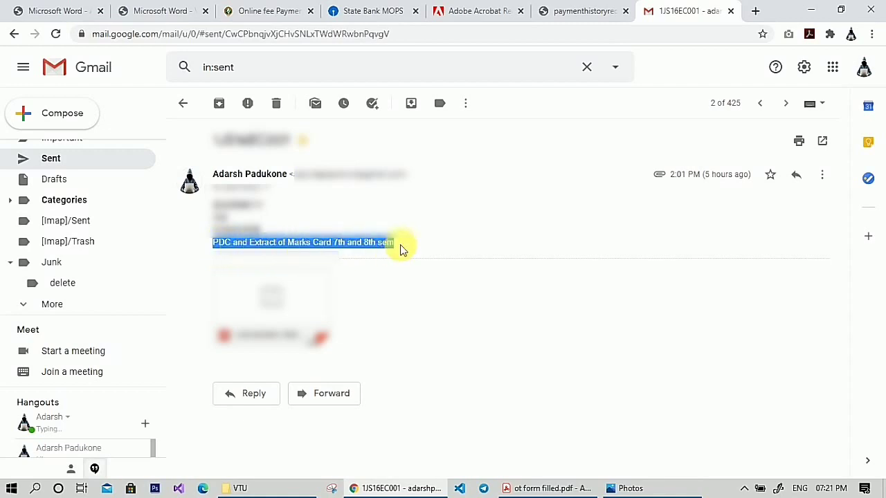
{"action": "mouse_move", "coordinate": [281, 308]}
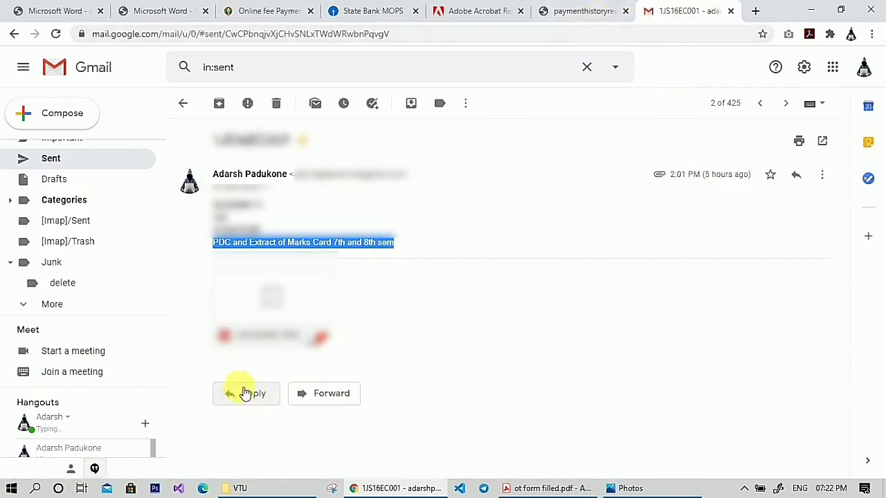
{"action": "mouse_move", "coordinate": [307, 336]}
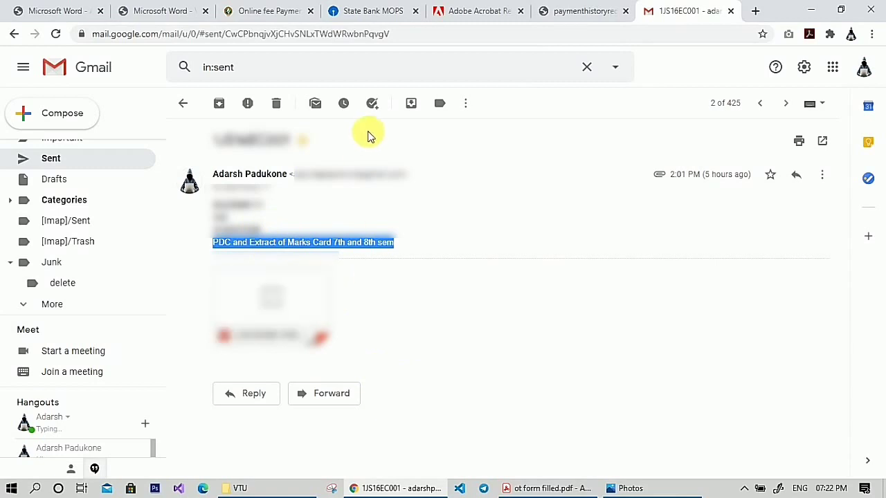
{"action": "left_click", "coordinate": [266, 205]}
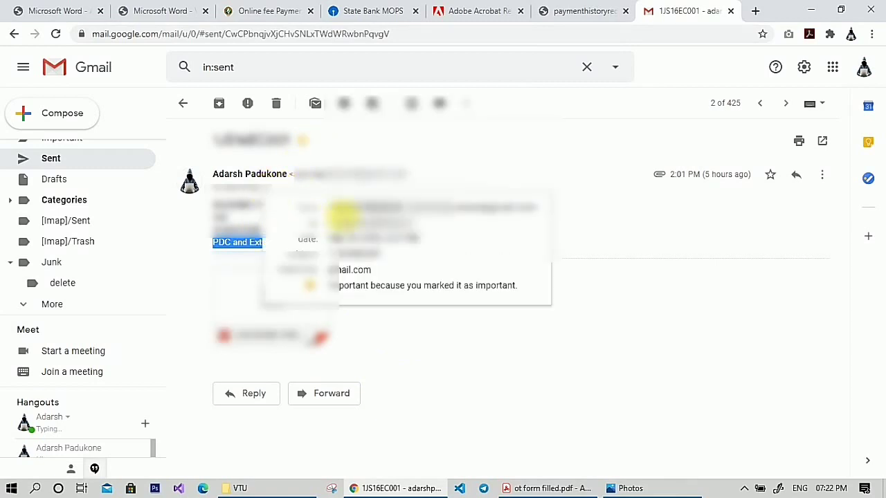